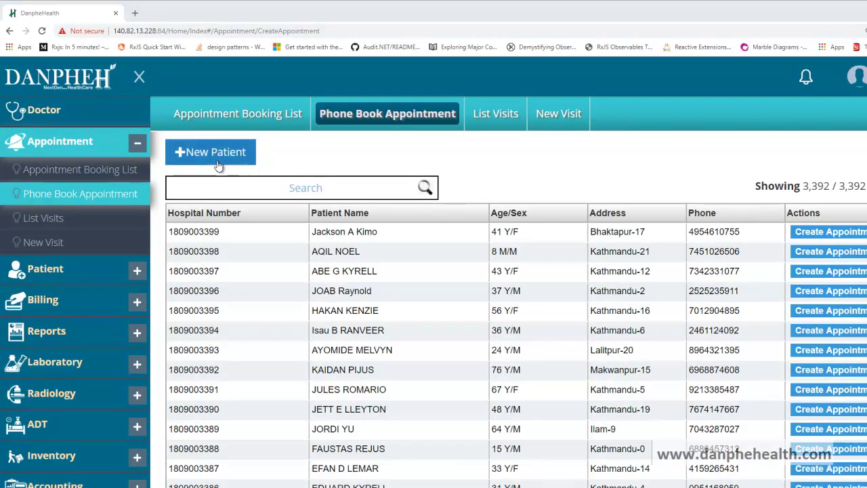
{"action": "left_click", "coordinate": [218, 159]}
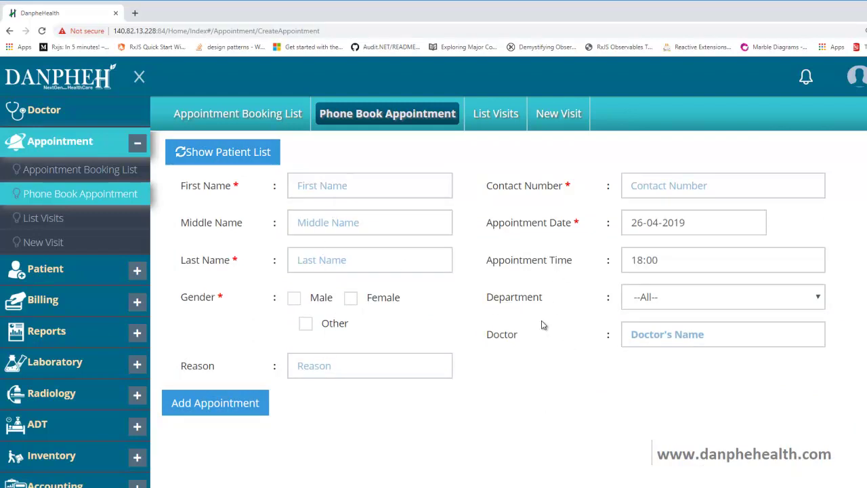
{"action": "left_click", "coordinate": [542, 115]}
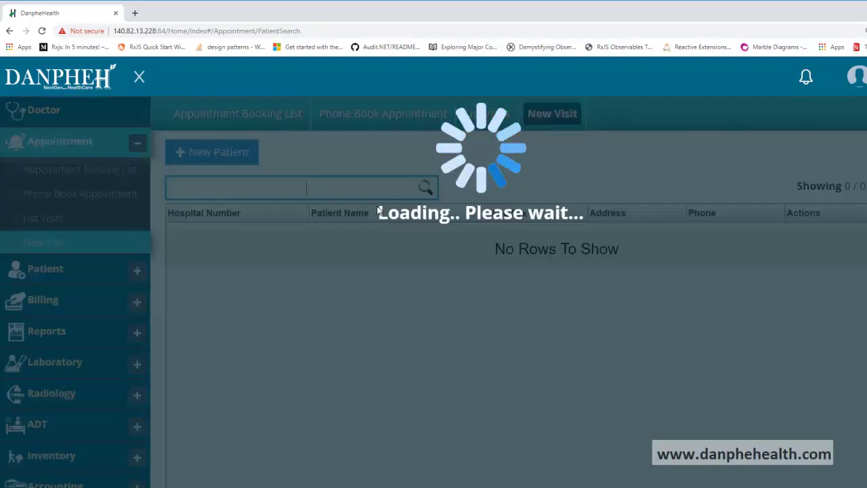
{"action": "left_click", "coordinate": [244, 157]}
{"action": "scroll", "coordinate": [610, 349], "scroll_direction": "down", "scroll_amount": 4}
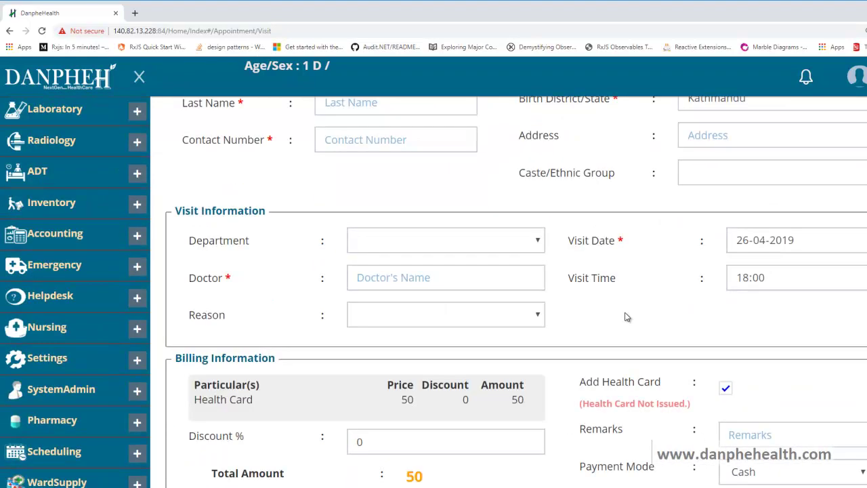
{"action": "scroll", "coordinate": [620, 347], "scroll_direction": "up", "scroll_amount": 4}
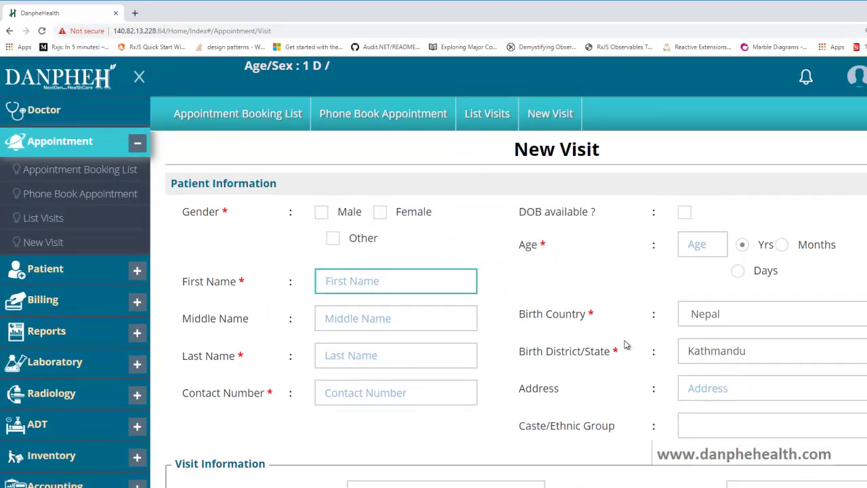
{"action": "scroll", "coordinate": [626, 345], "scroll_direction": "down", "scroll_amount": 2}
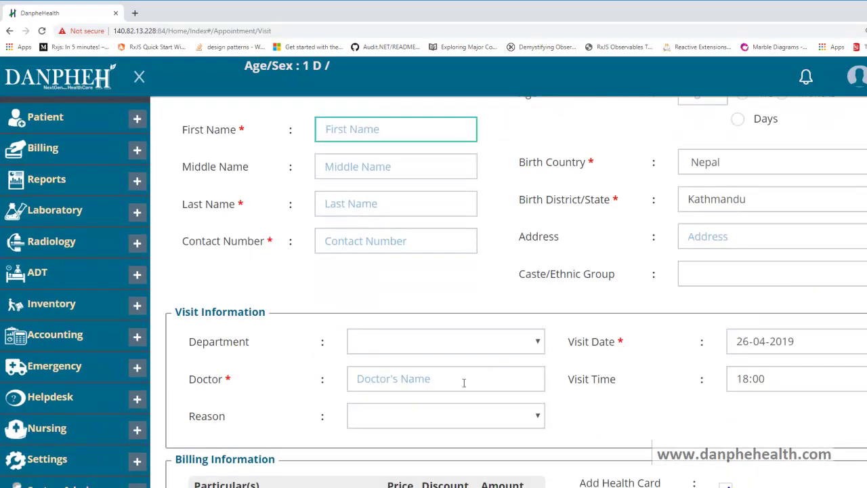
{"action": "left_click", "coordinate": [464, 377]}
{"action": "left_click", "coordinate": [452, 351]}
{"action": "scroll", "coordinate": [474, 345], "scroll_direction": "down", "scroll_amount": 1}
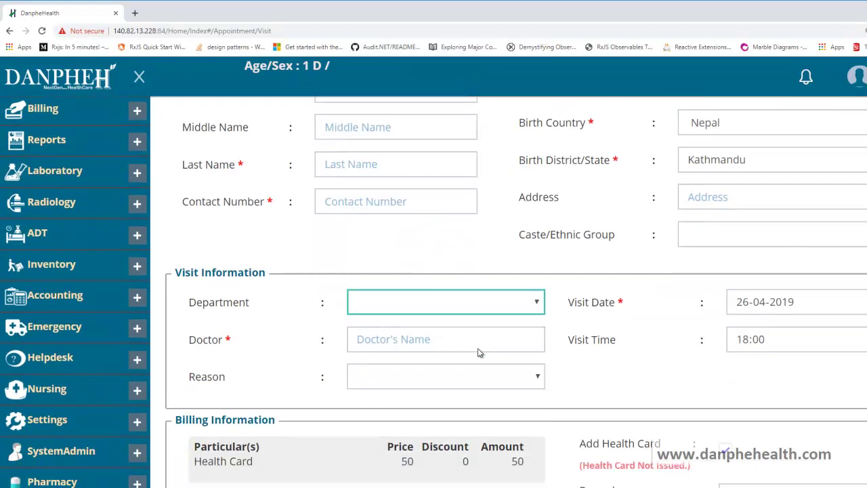
{"action": "scroll", "coordinate": [609, 373], "scroll_direction": "down", "scroll_amount": 1}
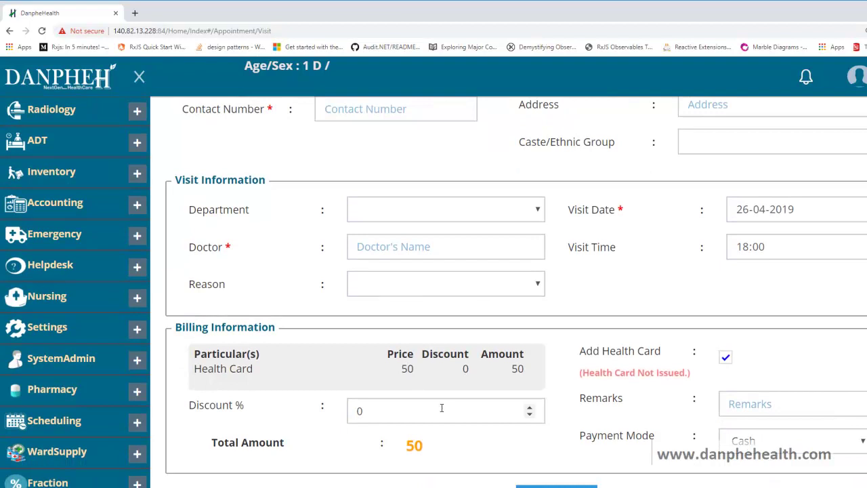
{"action": "scroll", "coordinate": [431, 398], "scroll_direction": "up", "scroll_amount": 5}
{"action": "left_click", "coordinate": [383, 113]}
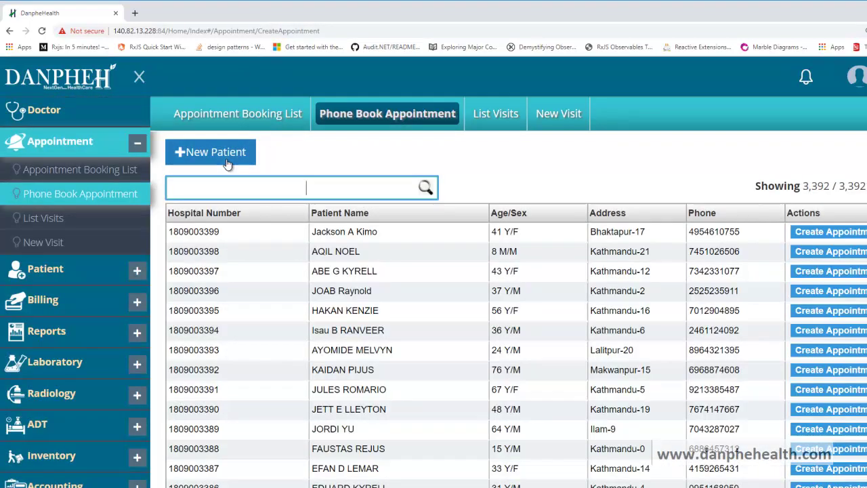
- Open the New Patient form, then return to the Phone Book Appointment patient list
{"action": "left_click", "coordinate": [227, 159]}
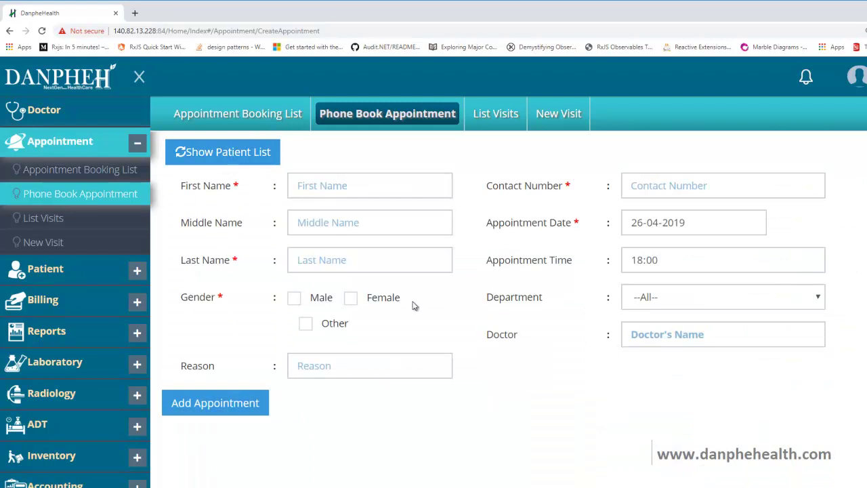
{"action": "left_click", "coordinate": [364, 185]}
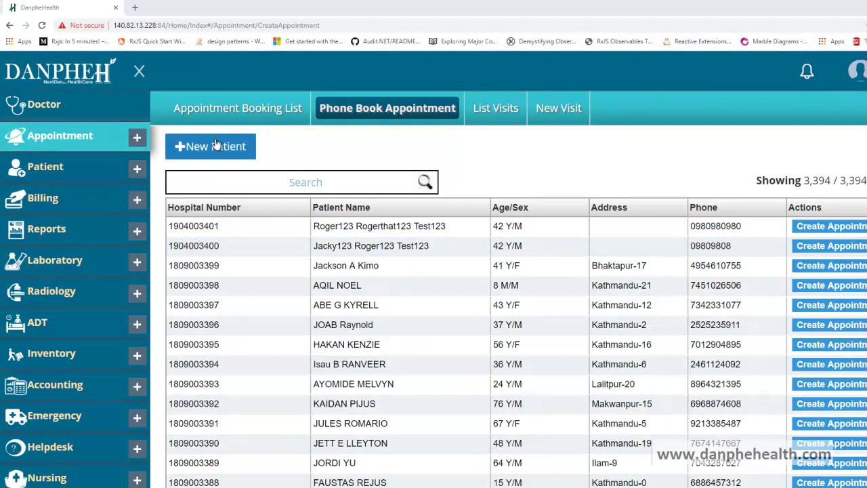
{"action": "left_click", "coordinate": [215, 146]}
- Enter the patient's first, middle and last names, mark Male, add a contact number, and add the appointment
{"action": "left_click", "coordinate": [337, 177]}
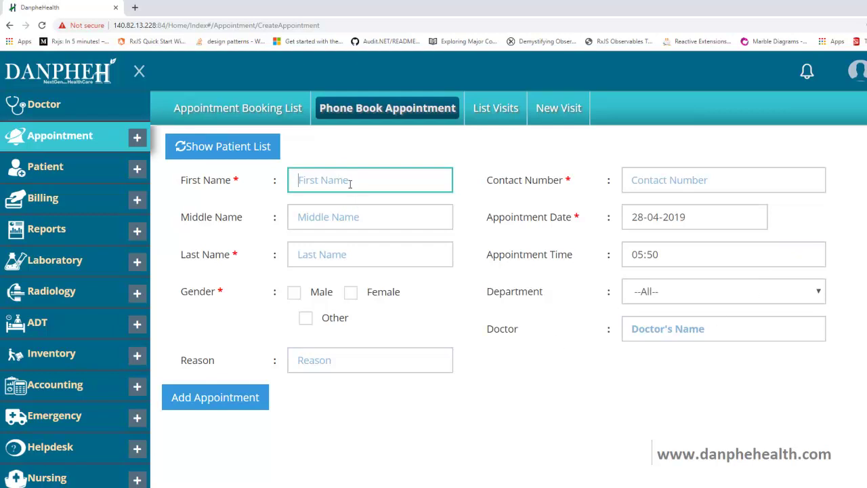
{"action": "type", "text": "Patient123"}
{"action": "key", "text": "Tab"}
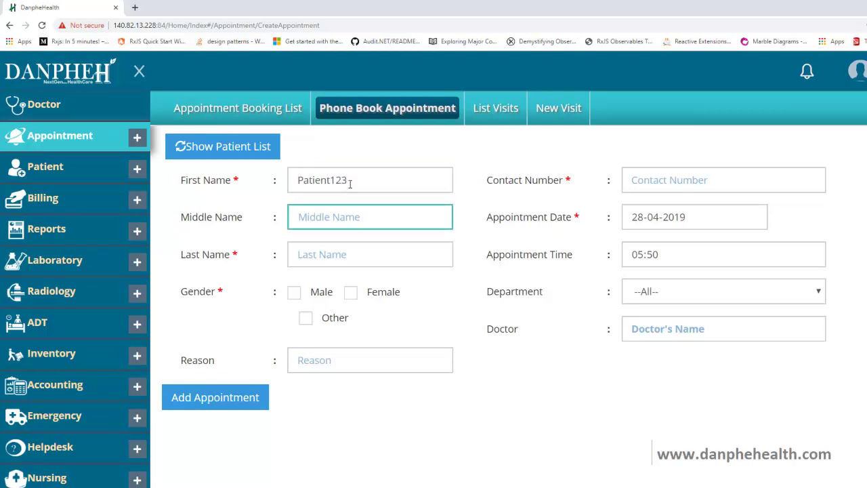
{"action": "type", "text": "Middname123"}
{"action": "key", "text": "Tab"}
{"action": "type", "text": "Lastname123"}
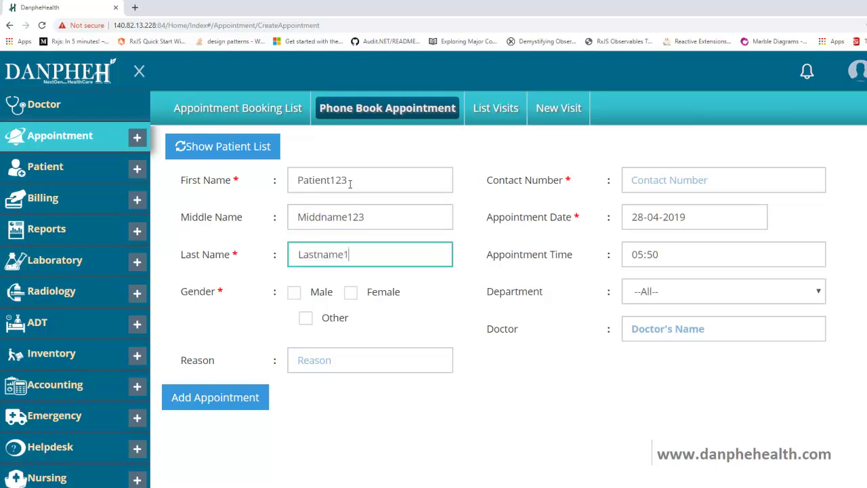
{"action": "left_click", "coordinate": [294, 292]}
{"action": "left_click", "coordinate": [684, 181]}
{"action": "type", "text": "098098098"}
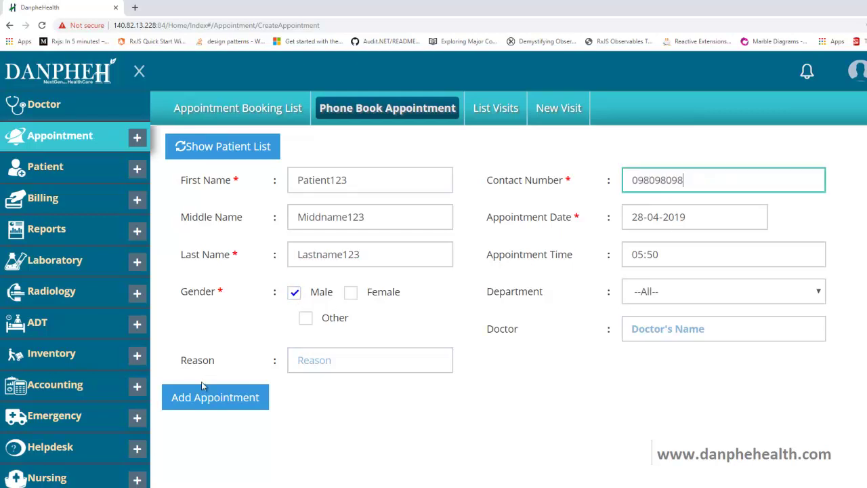
{"action": "left_click", "coordinate": [208, 407]}
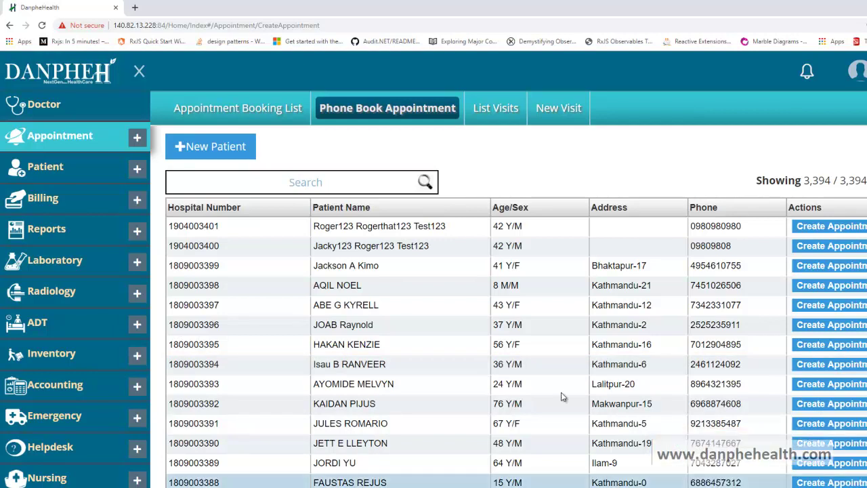
- Show the Appointment Booking List with new appointment 3156 at 05:50 AM marked Initiated
{"action": "left_click", "coordinate": [271, 115]}
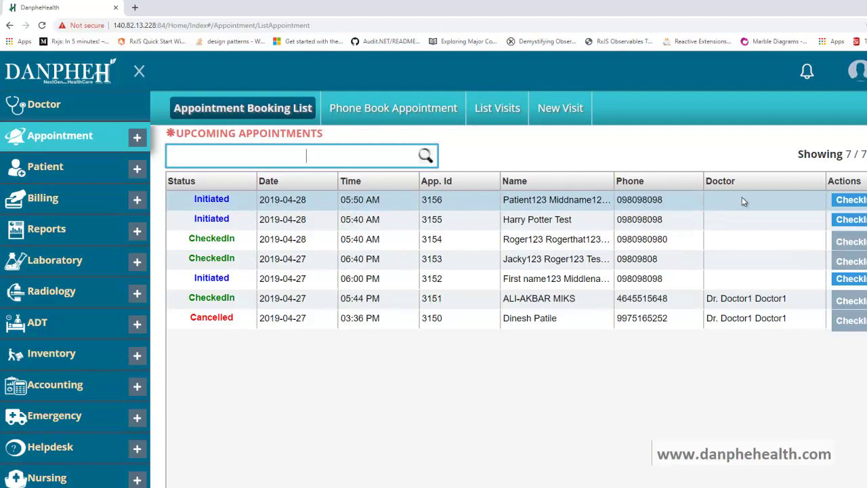
- Check in appointment 3156 and review the prefilled New Visit form dated 28-04-2019
{"action": "left_click", "coordinate": [842, 202]}
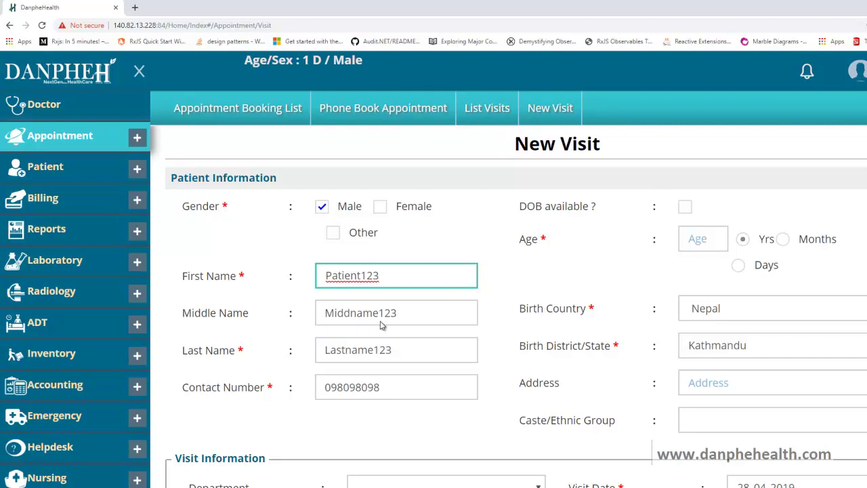
{"action": "scroll", "coordinate": [389, 337], "scroll_direction": "down", "scroll_amount": 1}
{"action": "scroll", "coordinate": [390, 336], "scroll_direction": "down", "scroll_amount": 1}
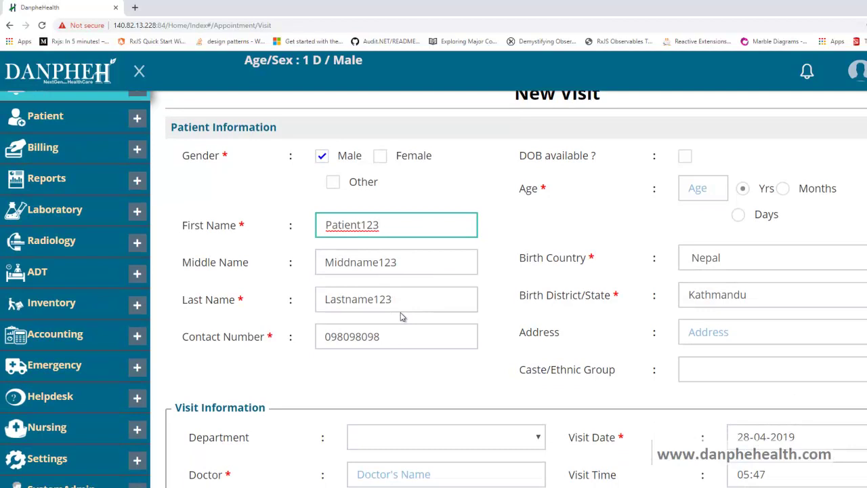
{"action": "scroll", "coordinate": [412, 292], "scroll_direction": "down", "scroll_amount": 2}
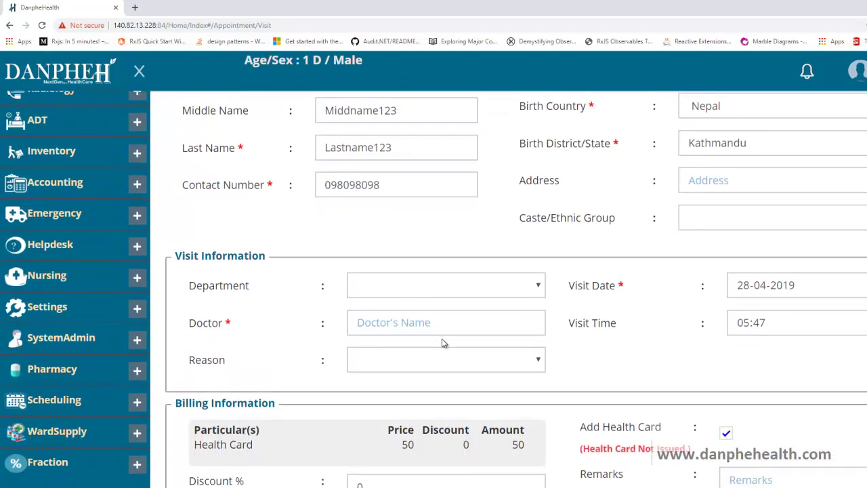
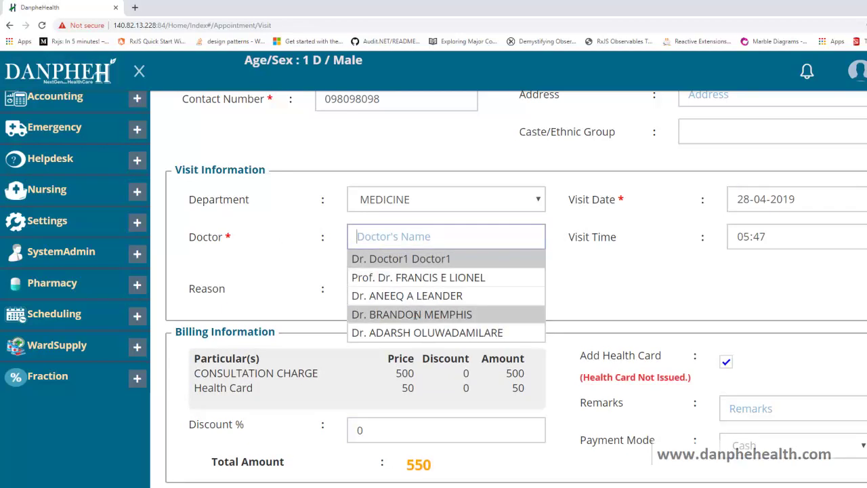
{"action": "left_click", "coordinate": [403, 279]}
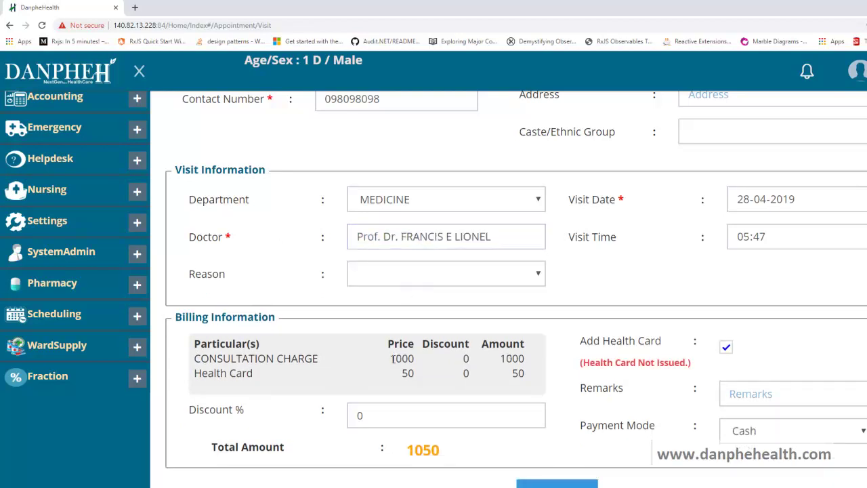
{"action": "left_click", "coordinate": [449, 240]}
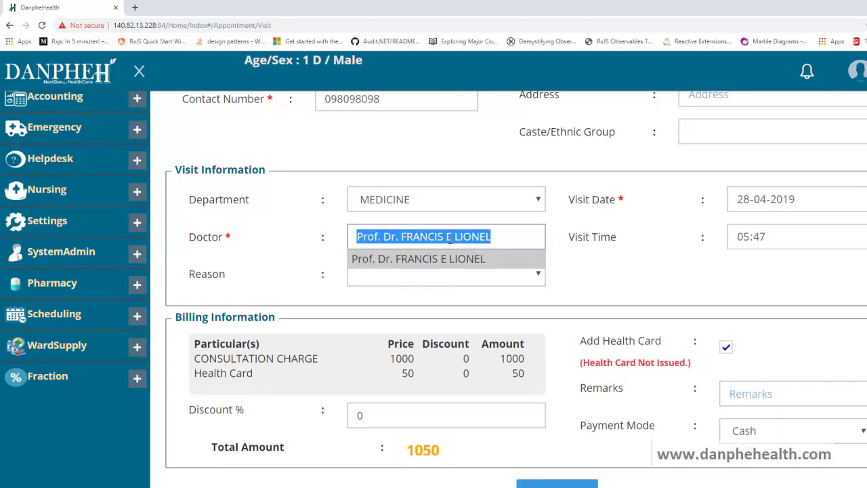
{"action": "type", "text": "doc"}
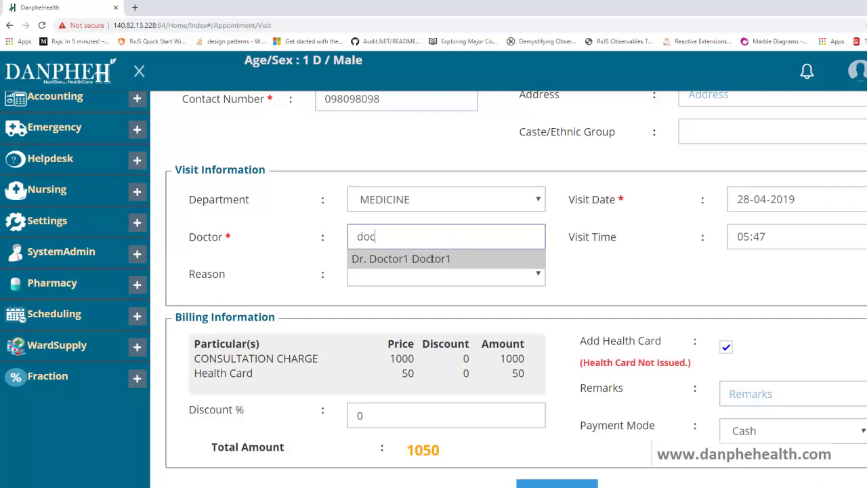
{"action": "left_click", "coordinate": [434, 259]}
{"action": "left_click", "coordinate": [425, 276]}
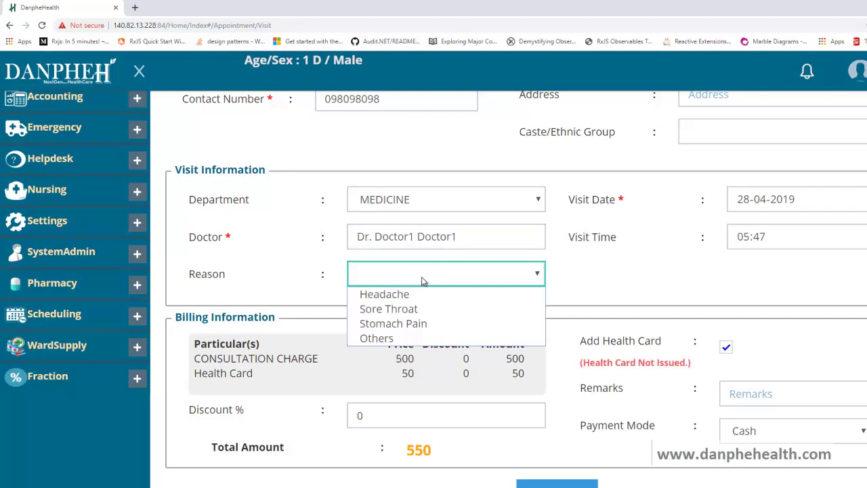
{"action": "left_click", "coordinate": [427, 237]}
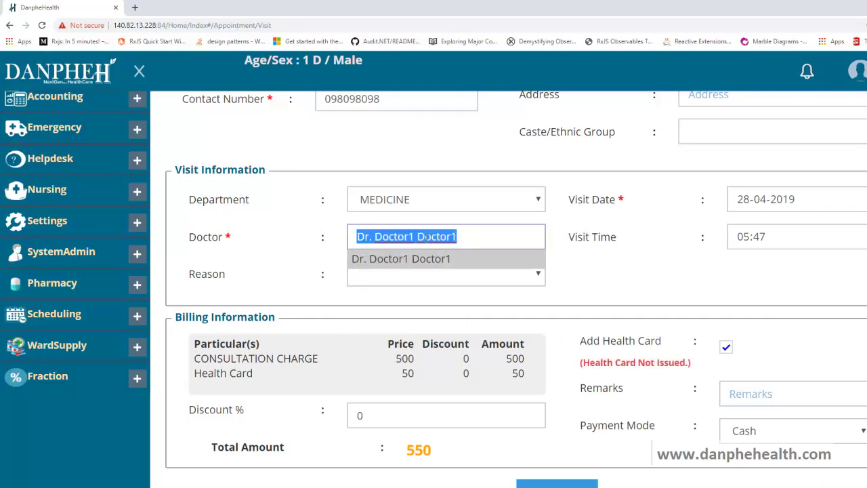
{"action": "key", "text": "BackSpace"}
{"action": "left_click", "coordinate": [419, 277]}
{"action": "left_click", "coordinate": [428, 237]}
{"action": "key", "text": "BackSpace"}
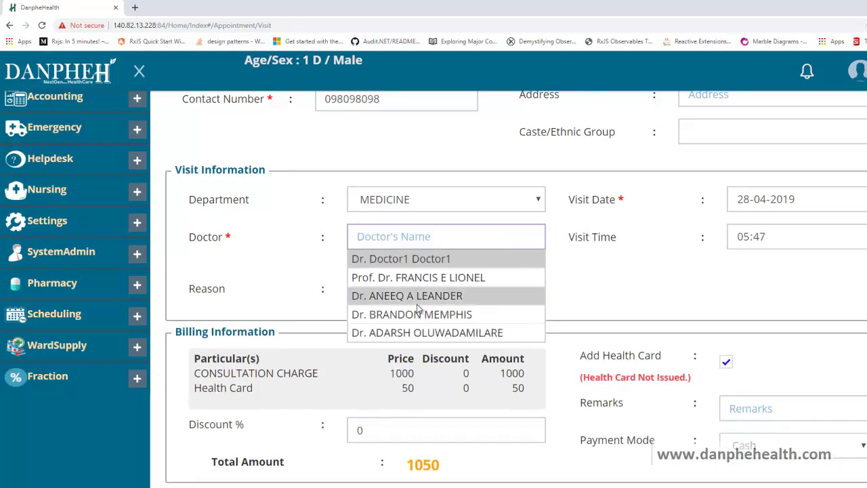
{"action": "left_click", "coordinate": [416, 313]}
{"action": "left_click", "coordinate": [437, 236]}
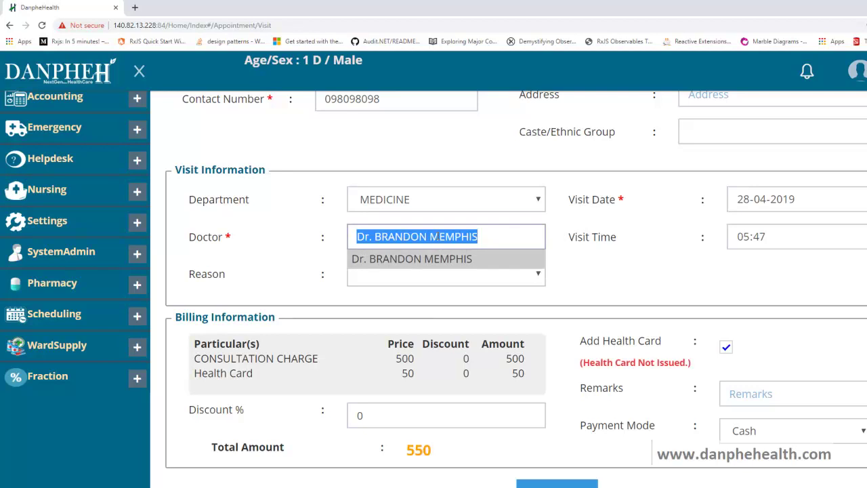
{"action": "key", "text": "BackSpace"}
{"action": "left_click", "coordinate": [409, 331]}
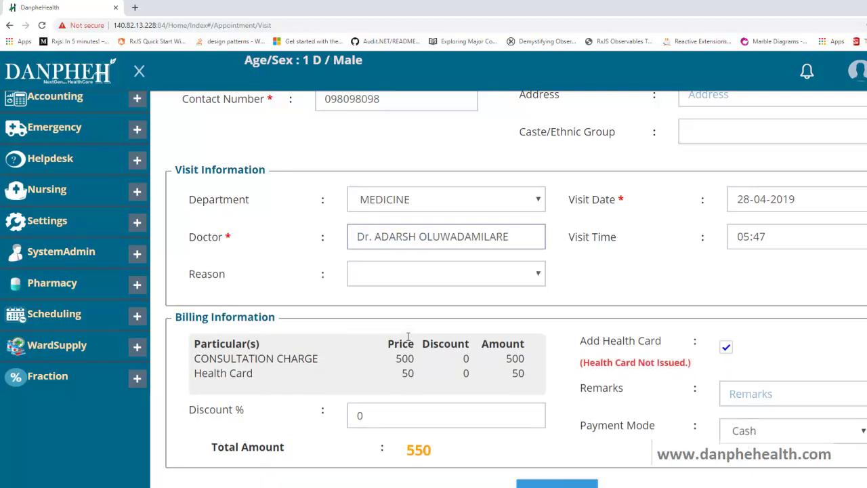
{"action": "left_click", "coordinate": [449, 236]}
{"action": "key", "text": "BackSpace"}
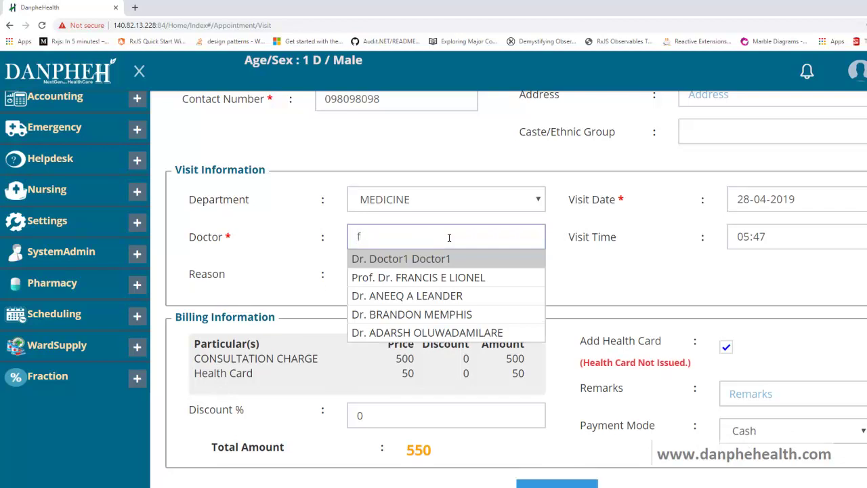
{"action": "left_click", "coordinate": [432, 204]}
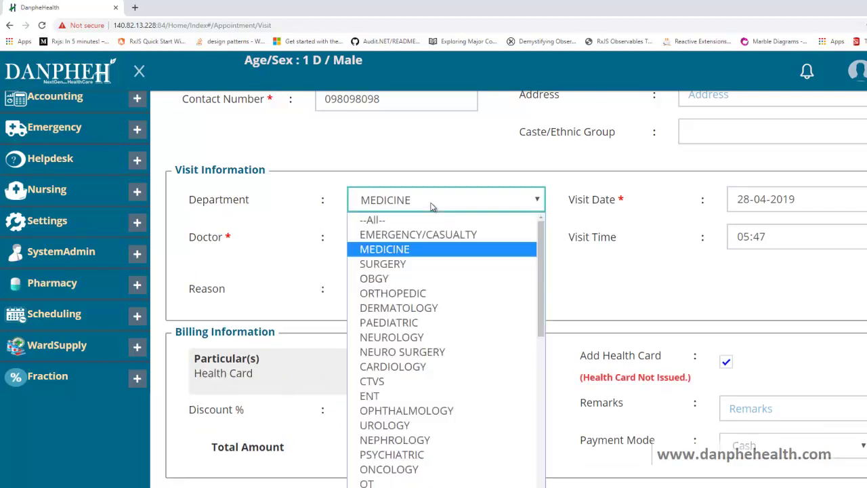
{"action": "left_click", "coordinate": [415, 265]}
{"action": "left_click", "coordinate": [412, 238]}
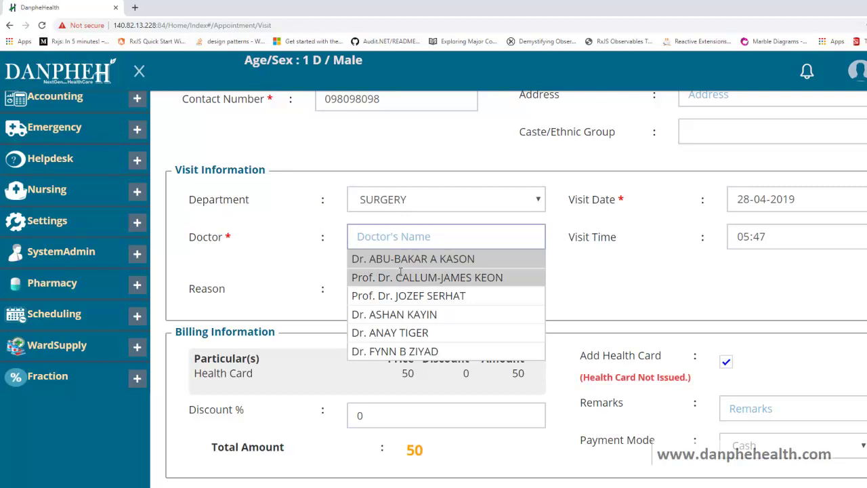
{"action": "left_click", "coordinate": [387, 333]}
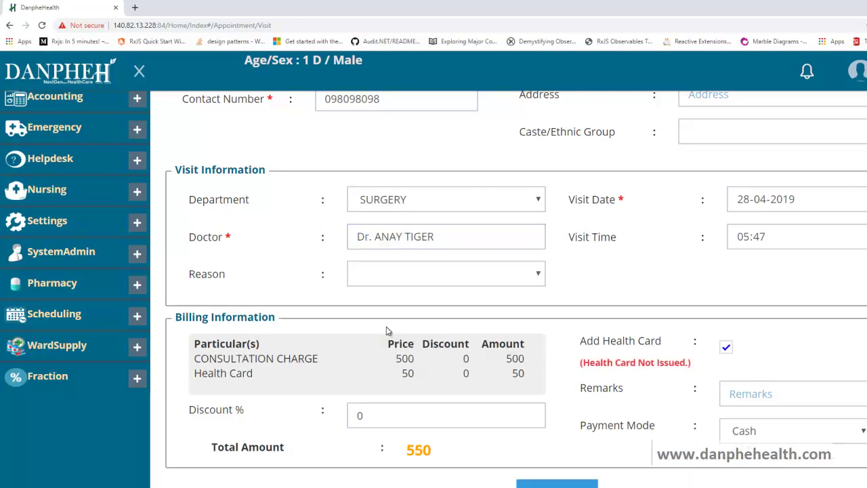
{"action": "left_click", "coordinate": [405, 203]}
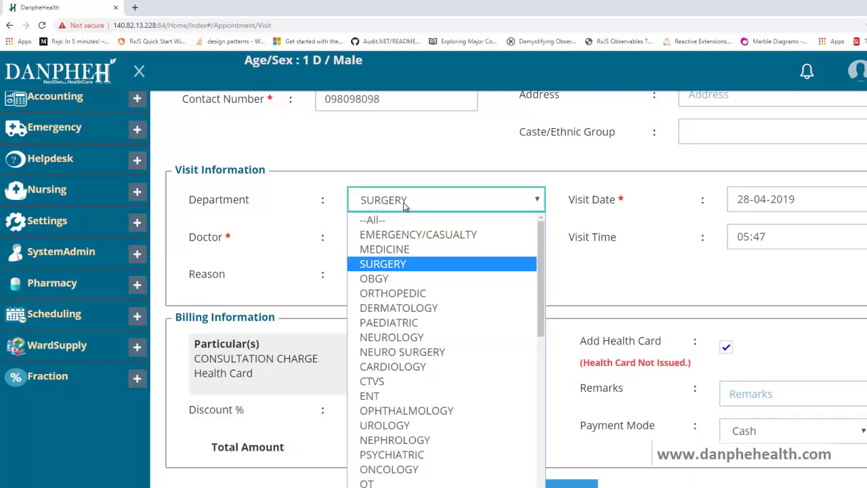
{"action": "left_click", "coordinate": [404, 204]}
{"action": "left_click", "coordinate": [426, 206]}
{"action": "left_click", "coordinate": [429, 220]}
{"action": "left_click_drag", "start_coordinate": [428, 238], "coordinate": [214, 241]}
{"action": "key", "text": "BackSpace"}
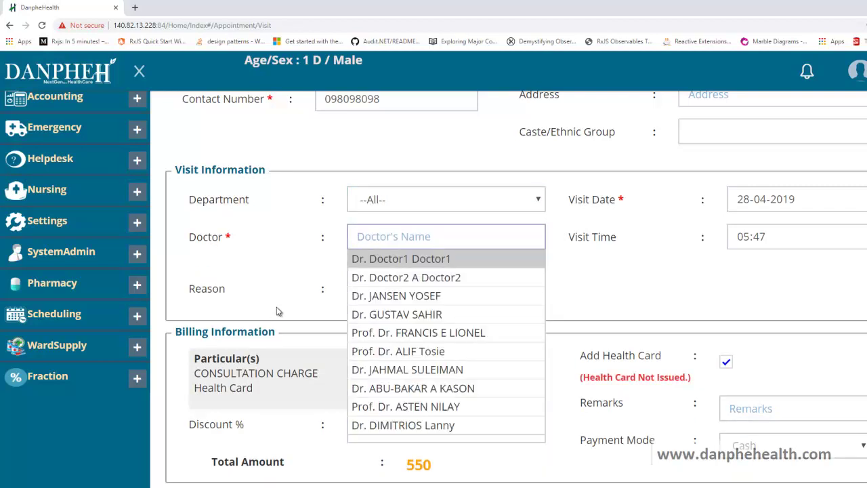
{"action": "left_click", "coordinate": [370, 296]}
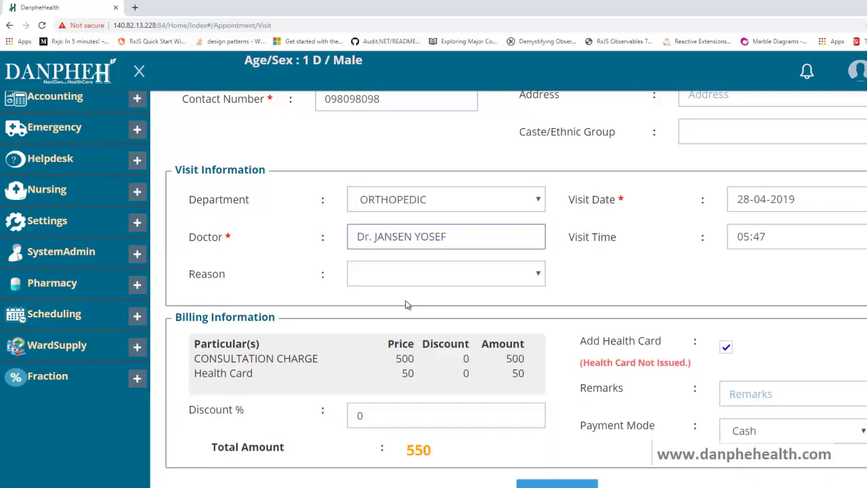
- Keep all departments and replace the doctor with Dr. Doctor1 Doctor1
{"action": "left_click", "coordinate": [429, 205]}
{"action": "left_click", "coordinate": [413, 220]}
{"action": "left_click_drag", "start_coordinate": [444, 242], "coordinate": [229, 237]}
{"action": "key", "text": "BackSpace"}
{"action": "type", "text": "doc"}
{"action": "left_click", "coordinate": [361, 260]}
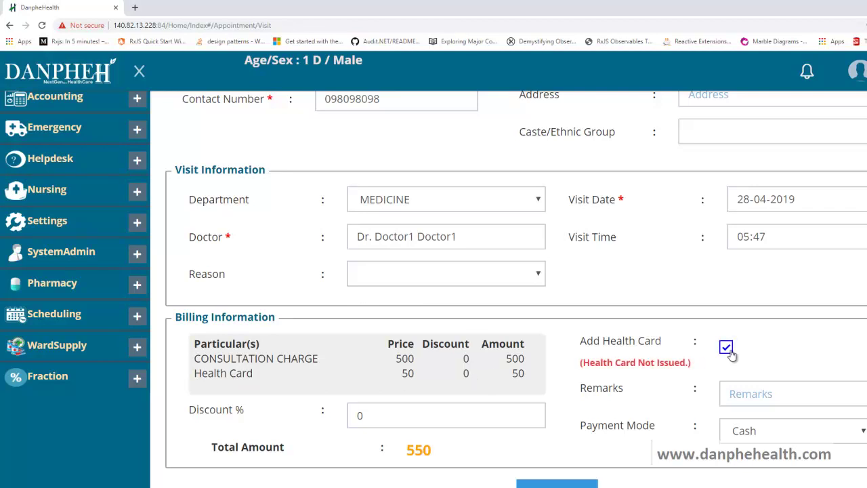
{"action": "left_click", "coordinate": [726, 347]}
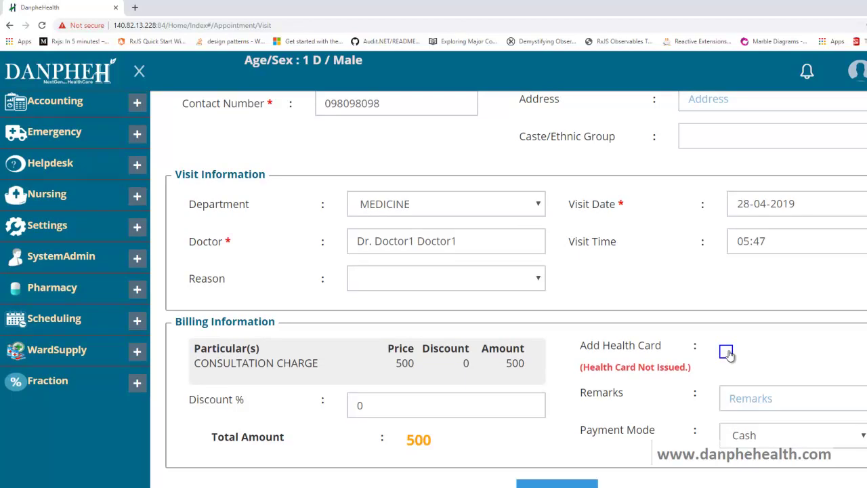
{"action": "left_click", "coordinate": [726, 352]}
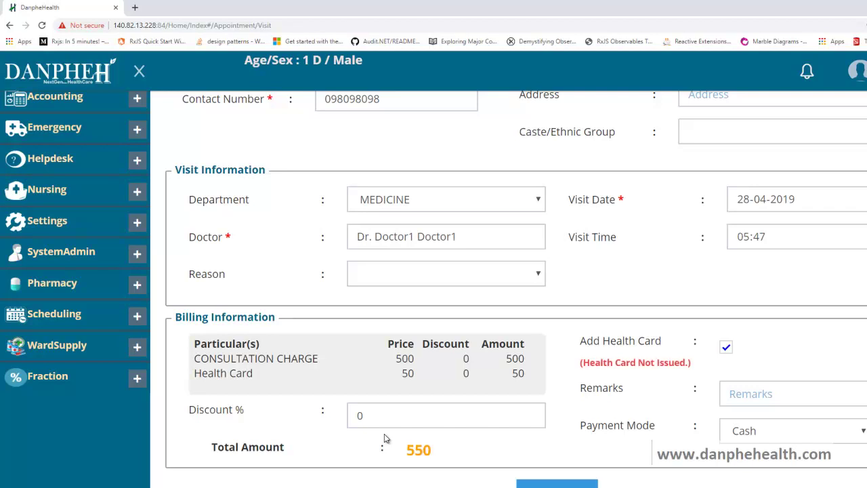
- Apply a 10% discount and add the remark 'Its urgent' to the visit
{"action": "left_click", "coordinate": [351, 414]}
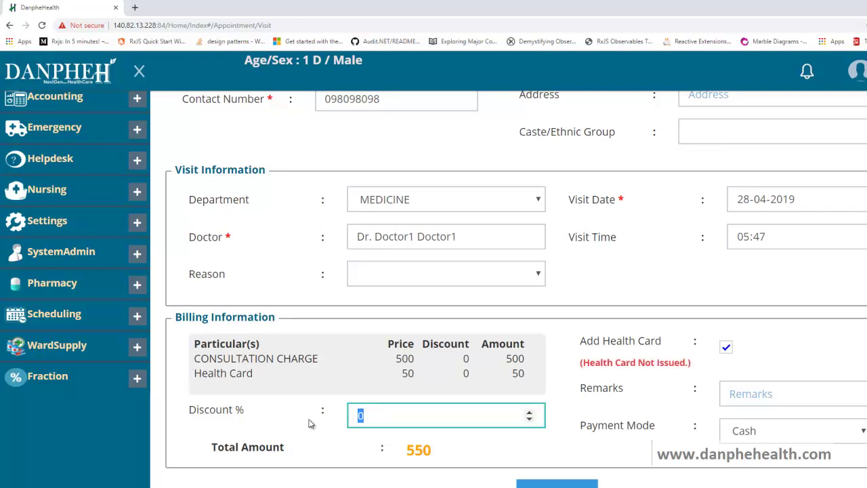
{"action": "type", "text": "10"}
{"action": "left_click", "coordinate": [761, 393]}
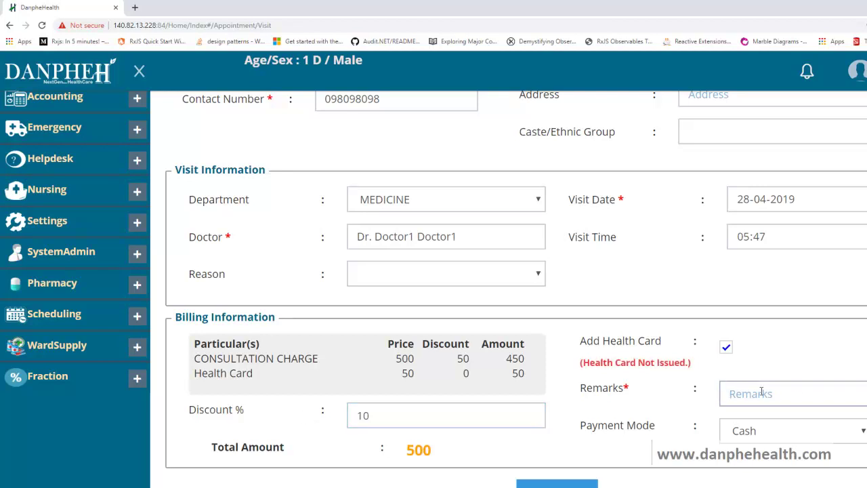
{"action": "type", "text": "Its urgent"}
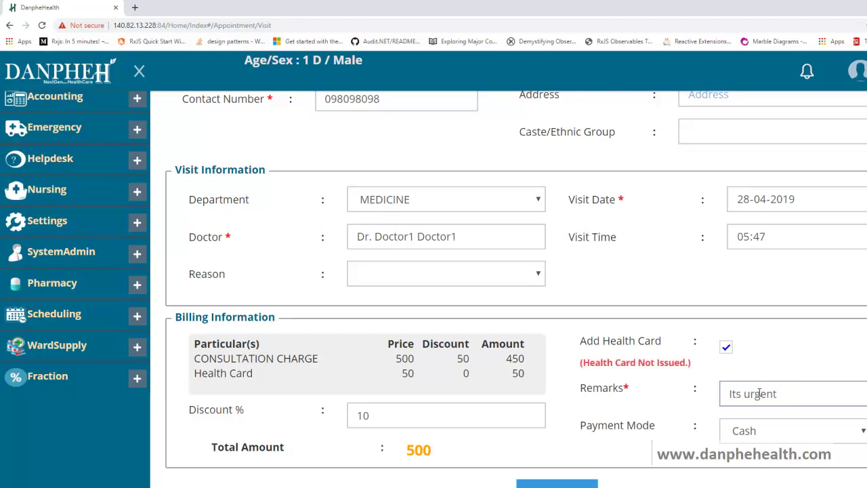
{"action": "scroll", "coordinate": [727, 331], "scroll_direction": "up", "scroll_amount": 4}
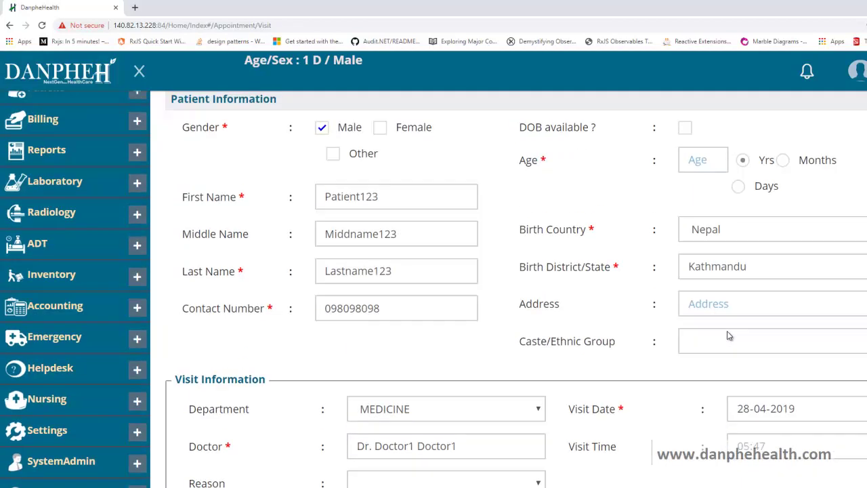
- Enter the patient's age as 42
{"action": "left_click", "coordinate": [692, 240]}
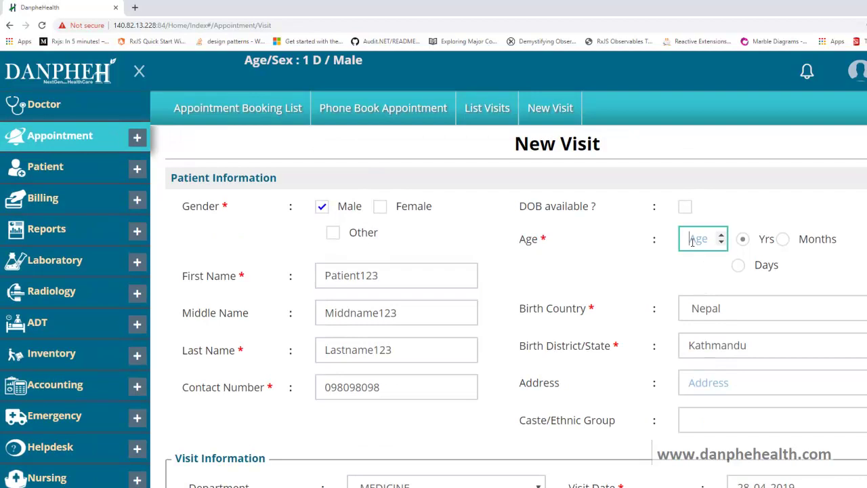
{"action": "type", "text": "42"}
{"action": "scroll", "coordinate": [565, 277], "scroll_direction": "down", "scroll_amount": 3}
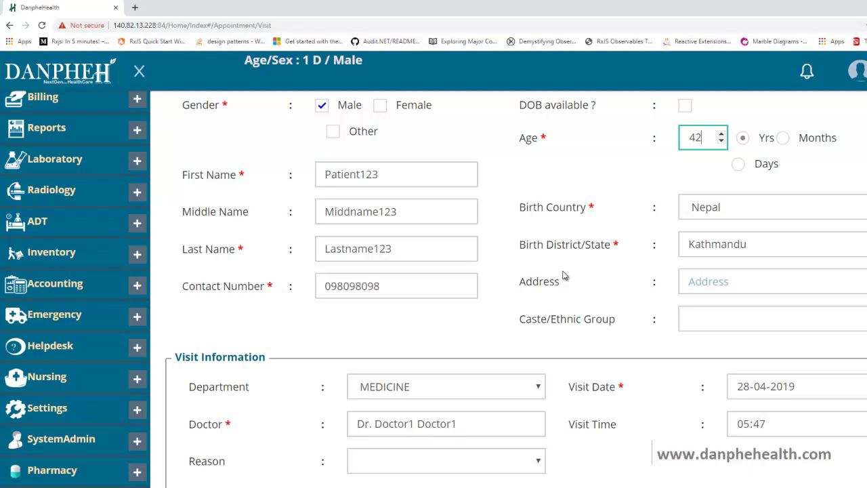
{"action": "scroll", "coordinate": [565, 276], "scroll_direction": "down", "scroll_amount": 3}
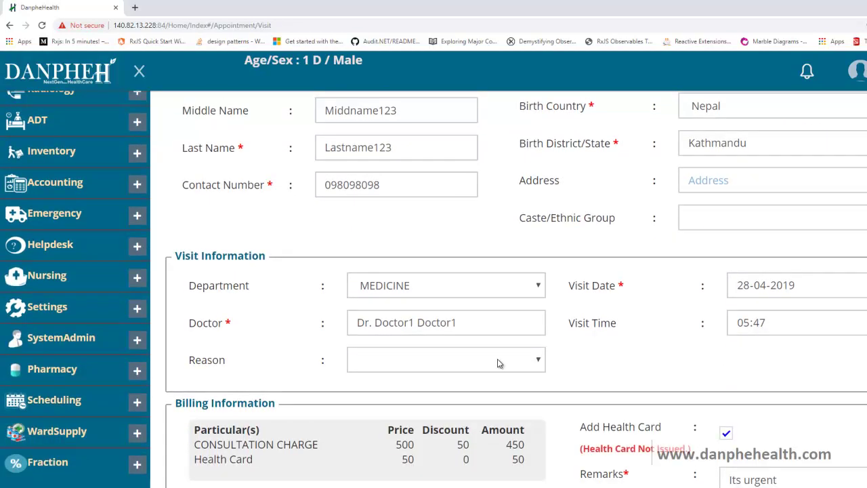
- Set the visit reason to Others
{"action": "left_click", "coordinate": [505, 360]}
{"action": "left_click", "coordinate": [416, 424]}
{"action": "scroll", "coordinate": [563, 333], "scroll_direction": "down", "scroll_amount": 2}
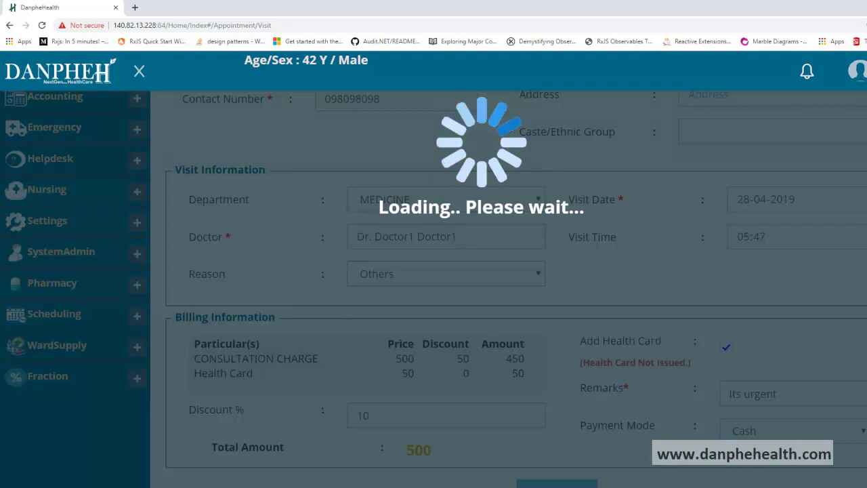
- Scroll through the billing receipt to review the 500 total invoice and sticker
{"action": "scroll", "coordinate": [806, 389], "scroll_direction": "up", "scroll_amount": 3}
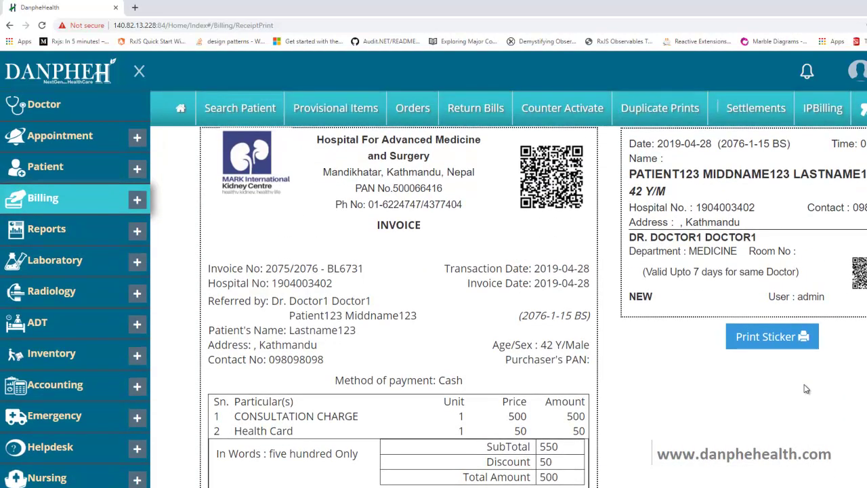
{"action": "scroll", "coordinate": [806, 389], "scroll_direction": "down", "scroll_amount": 2}
{"action": "scroll", "coordinate": [807, 388], "scroll_direction": "down", "scroll_amount": 4}
{"action": "scroll", "coordinate": [806, 389], "scroll_direction": "up", "scroll_amount": 3}
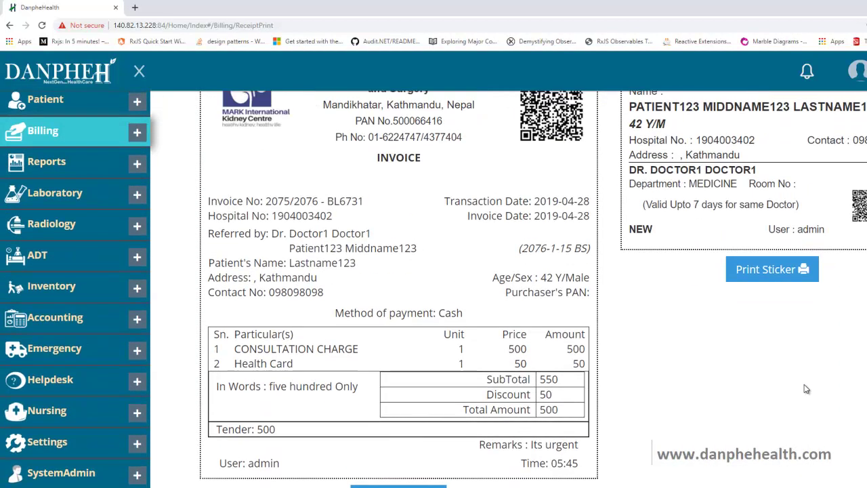
{"action": "scroll", "coordinate": [773, 397], "scroll_direction": "up", "scroll_amount": 1}
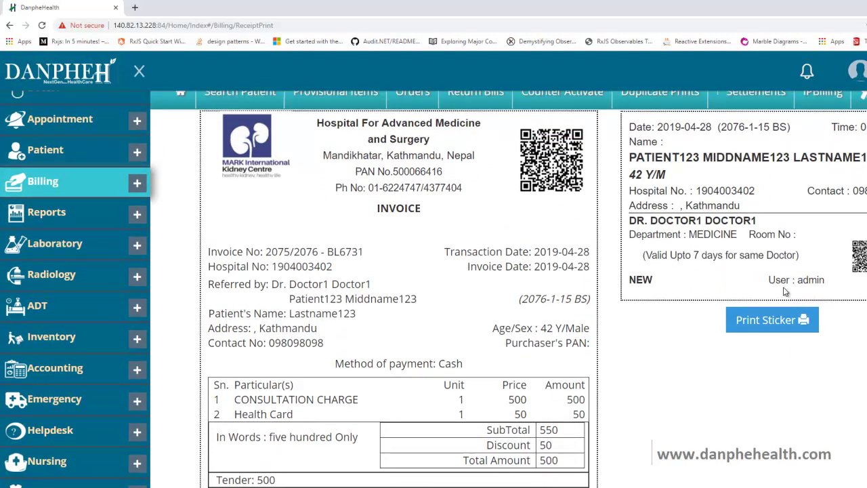
{"action": "scroll", "coordinate": [717, 365], "scroll_direction": "down", "scroll_amount": 1}
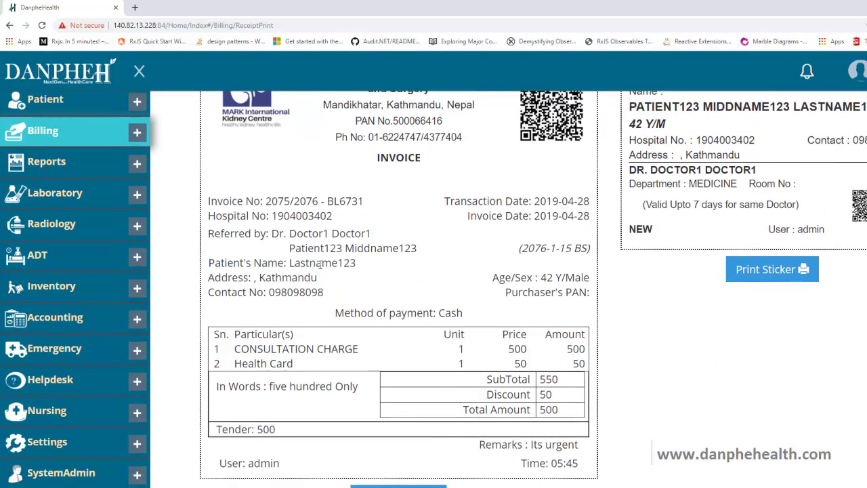
{"action": "scroll", "coordinate": [332, 233], "scroll_direction": "up", "scroll_amount": 1}
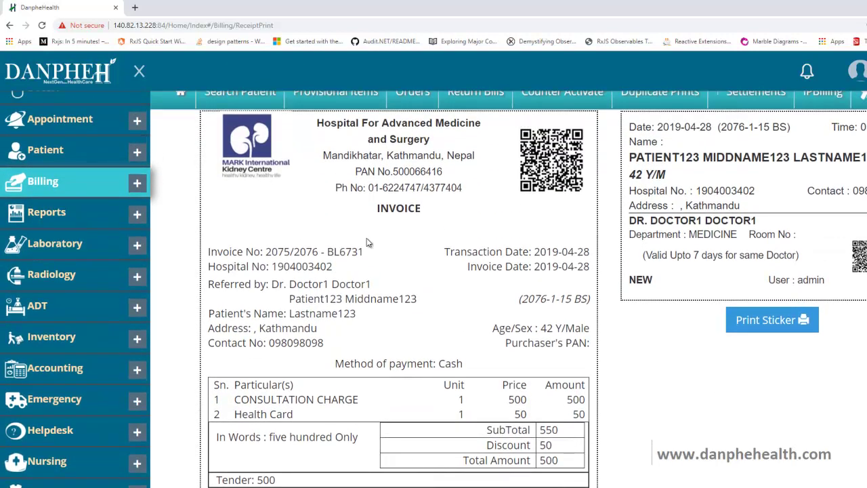
{"action": "scroll", "coordinate": [367, 242], "scroll_direction": "down", "scroll_amount": 2}
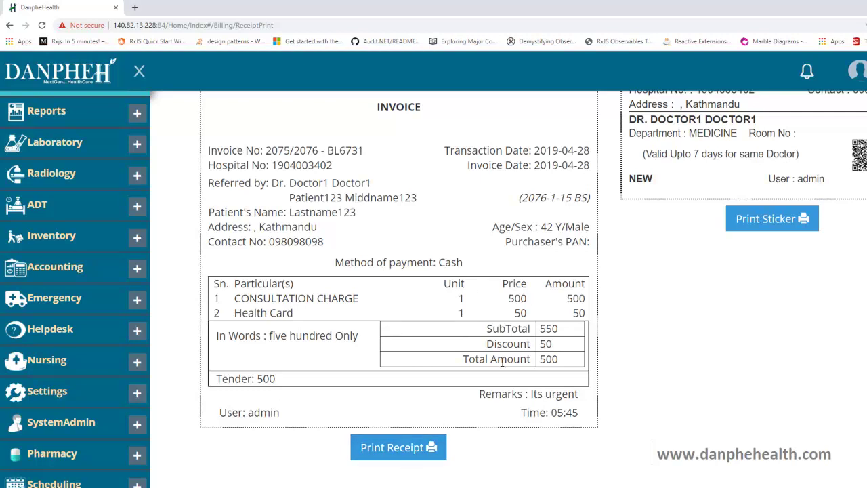
{"action": "scroll", "coordinate": [603, 335], "scroll_direction": "up", "scroll_amount": 3}
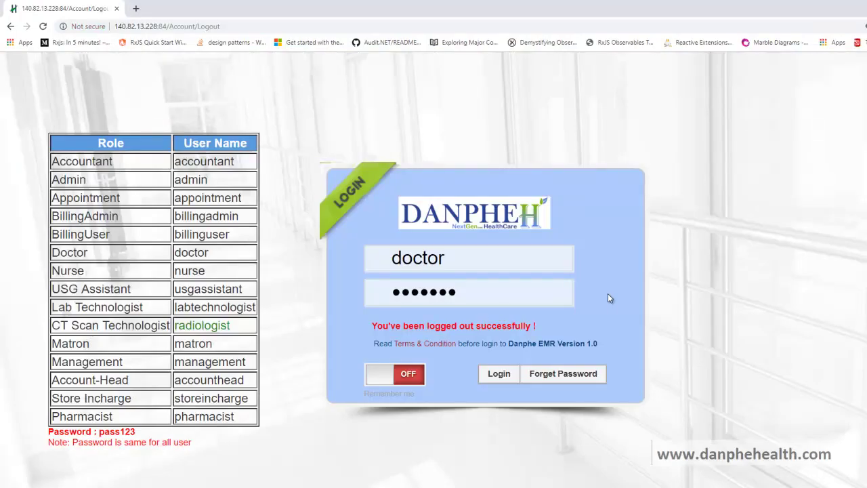
- Log in as the doctor and view the 3 pending notifications
{"action": "left_click", "coordinate": [499, 377]}
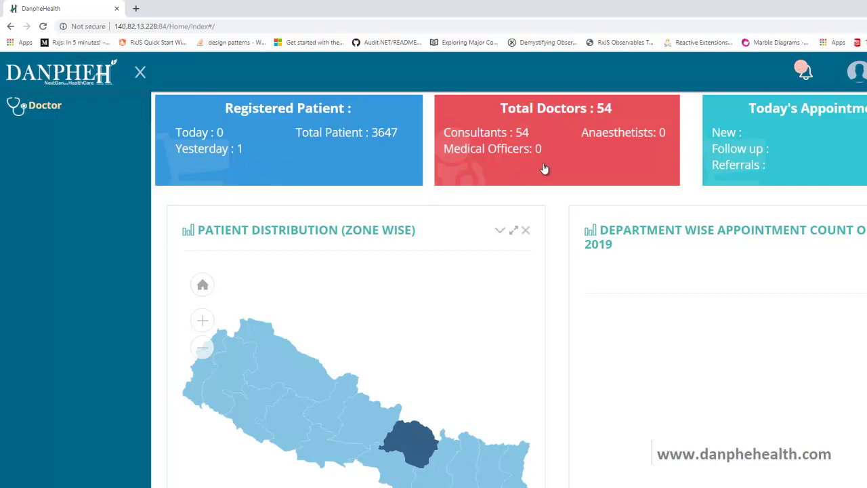
{"action": "left_click", "coordinate": [805, 76]}
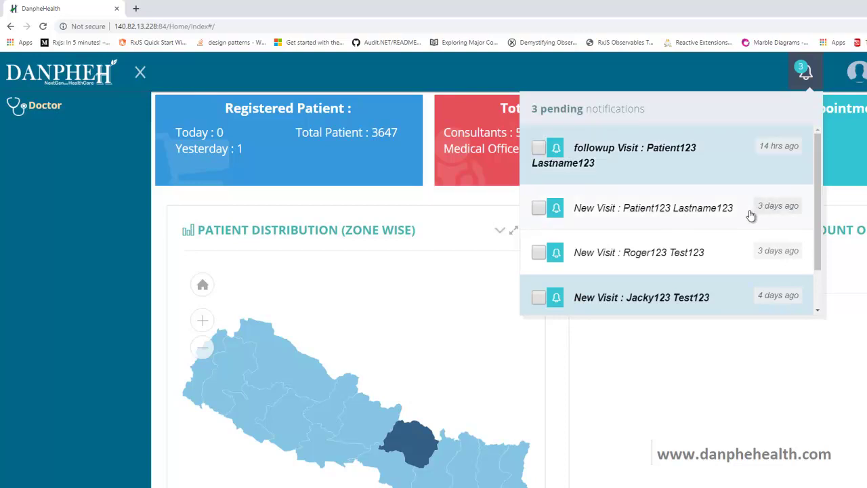
- Open the patient's New Visit notification to view the Patient Overview
{"action": "left_click", "coordinate": [656, 210]}
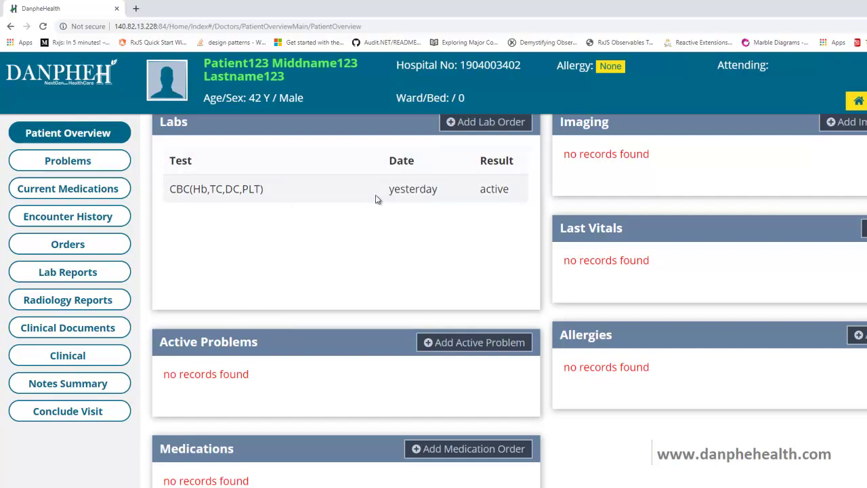
- Add a Labs order for 24 hour urine protein from the patient's Orders page
{"action": "left_click", "coordinate": [489, 124]}
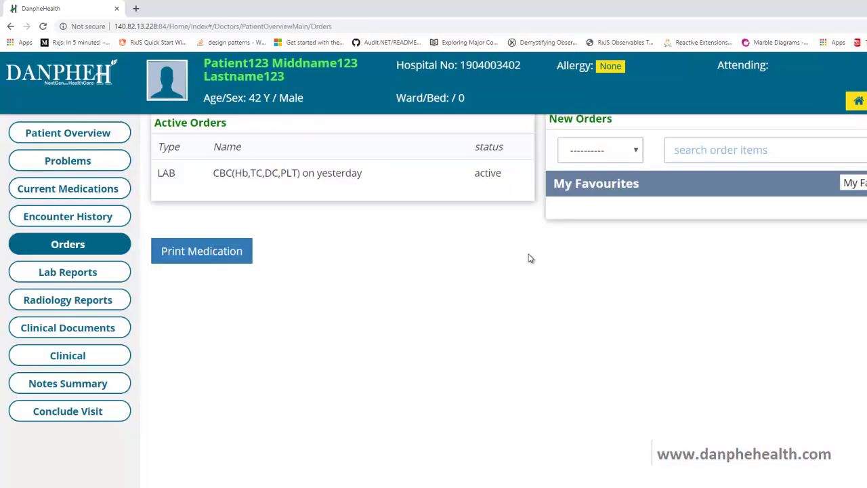
{"action": "left_click", "coordinate": [586, 157]}
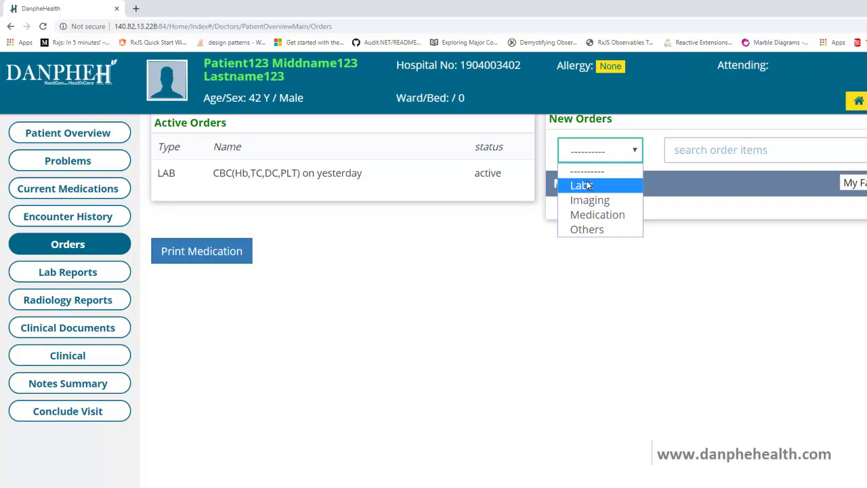
{"action": "key", "text": "Escape"}
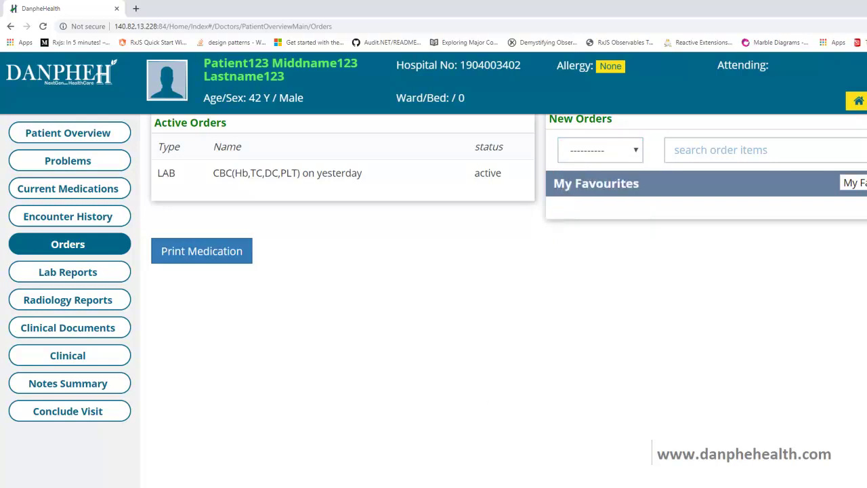
{"action": "left_click", "coordinate": [447, 474]}
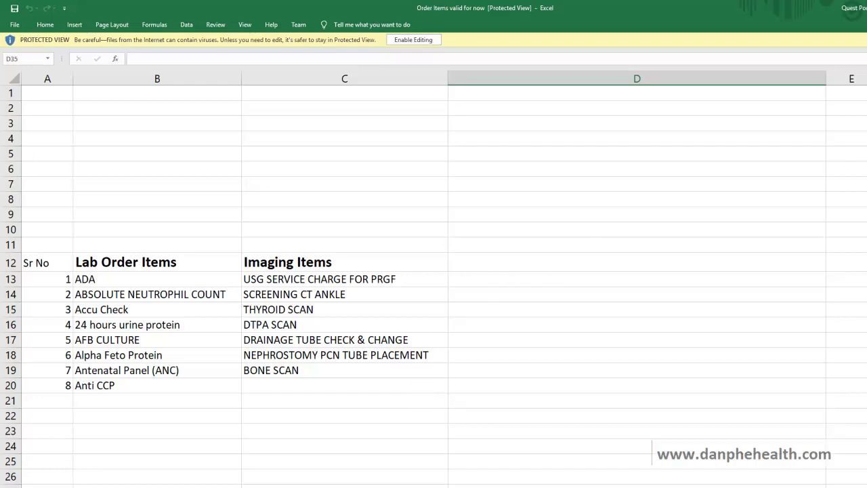
{"action": "key", "text": "alt+Tab"}
{"action": "left_click", "coordinate": [609, 151]}
{"action": "left_click", "coordinate": [602, 181]}
{"action": "left_click", "coordinate": [695, 155]}
{"action": "left_click", "coordinate": [711, 173]}
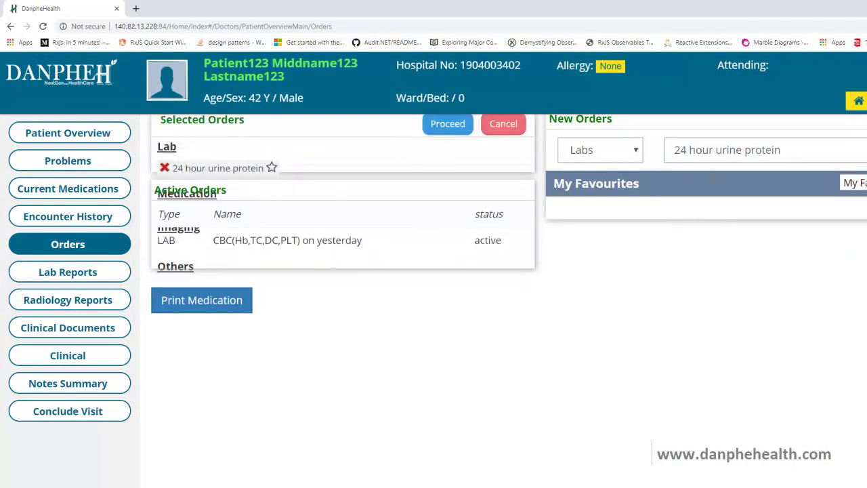
- Add a THYROID SCAN Imaging order and proceed to the requisition
{"action": "left_click", "coordinate": [616, 161]}
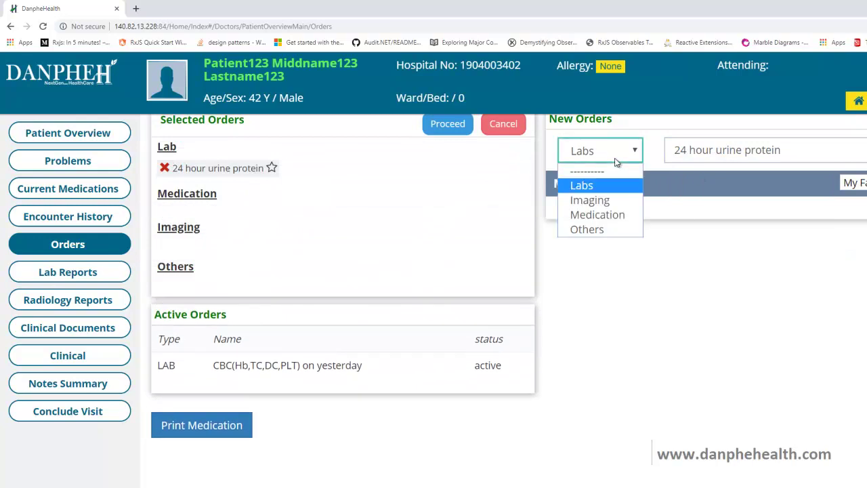
{"action": "left_click", "coordinate": [593, 199]}
{"action": "triple_click", "coordinate": [715, 154]}
{"action": "key", "text": "BackSpace"}
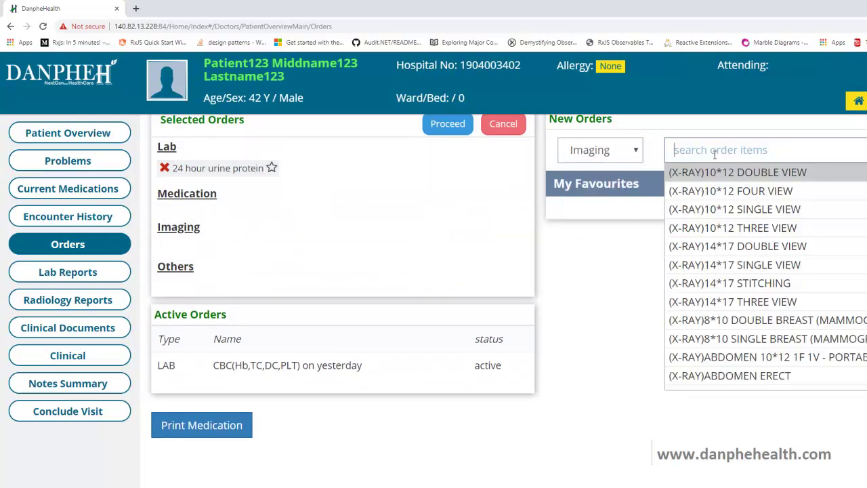
{"action": "left_click", "coordinate": [527, 474]}
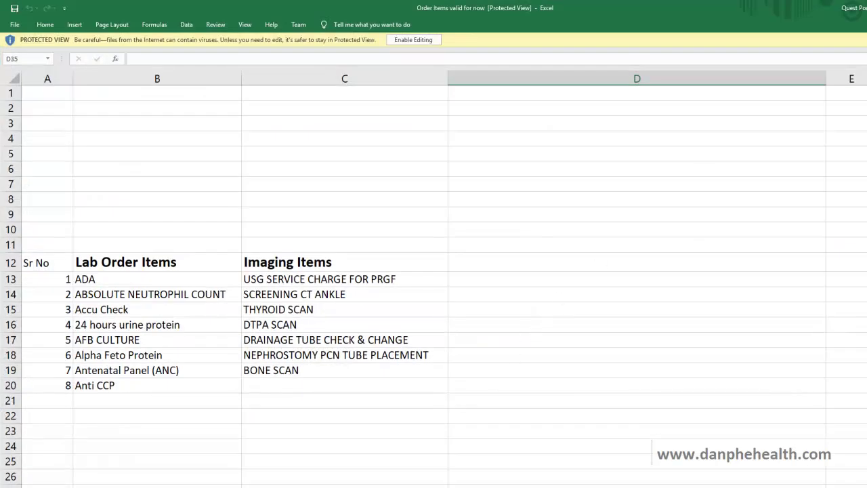
{"action": "left_click", "coordinate": [865, 8]}
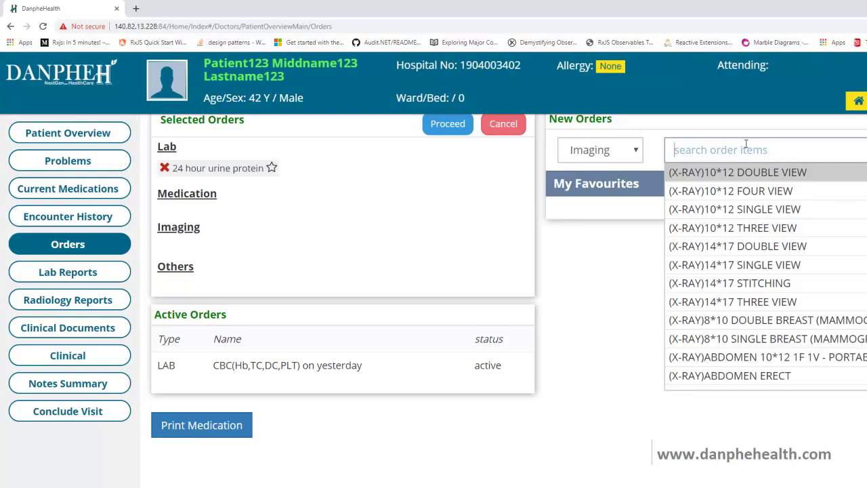
{"action": "type", "text": "thyr"}
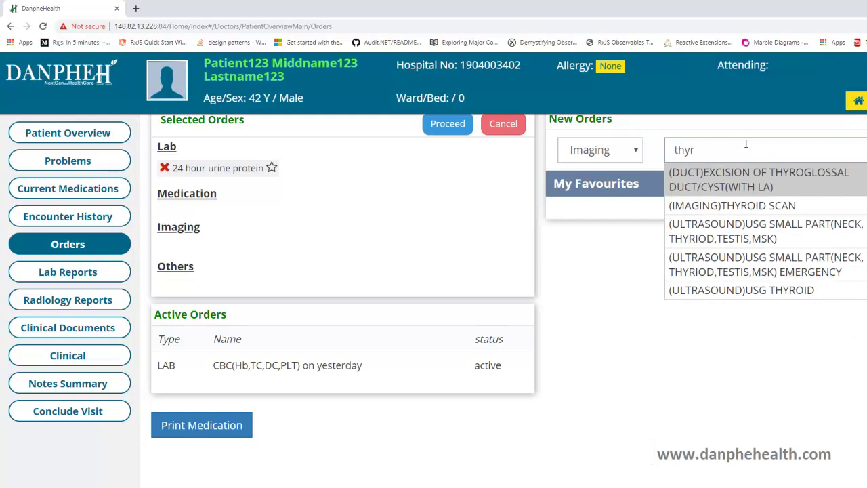
{"action": "left_click", "coordinate": [740, 208]}
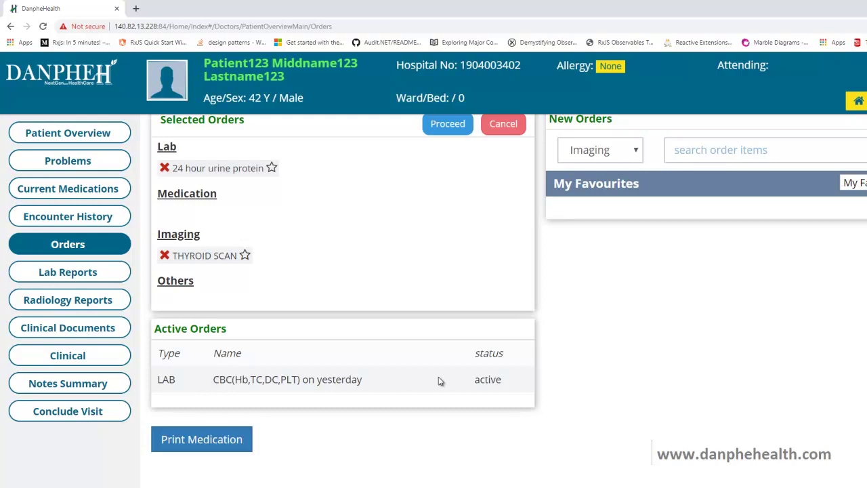
{"action": "left_click", "coordinate": [444, 130]}
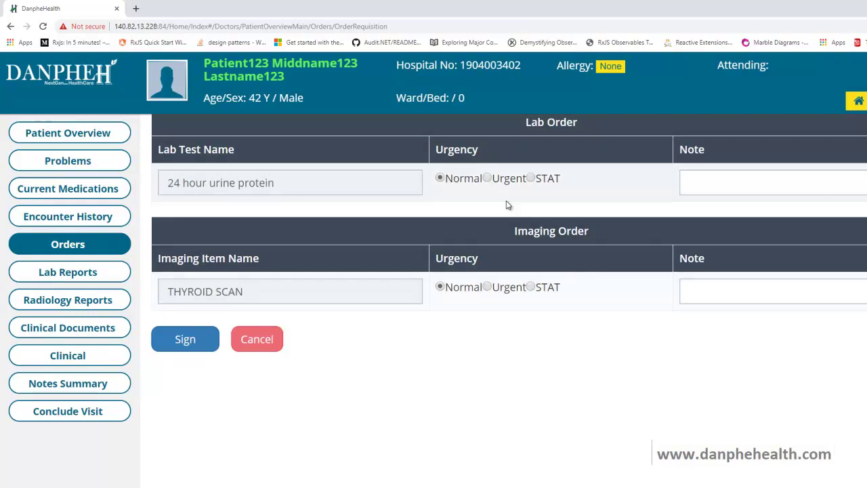
- Sign the 24 hour urine protein and THYROID SCAN orders
{"action": "left_click", "coordinate": [721, 186]}
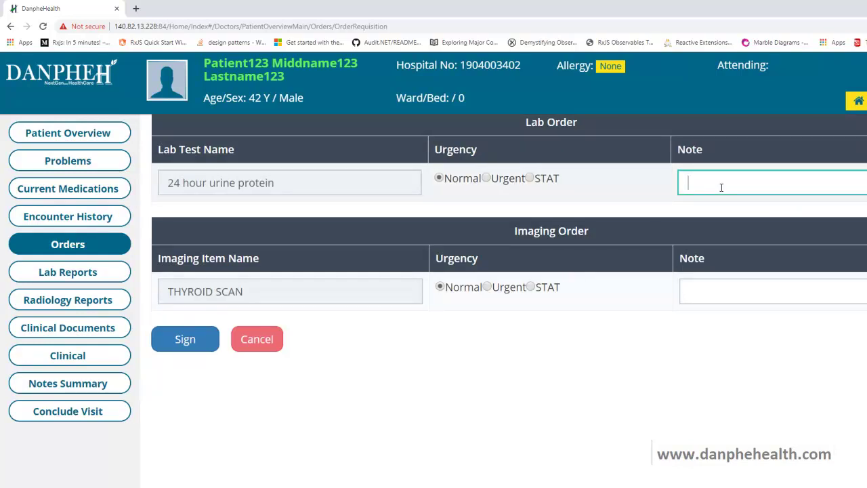
{"action": "left_click", "coordinate": [164, 353]}
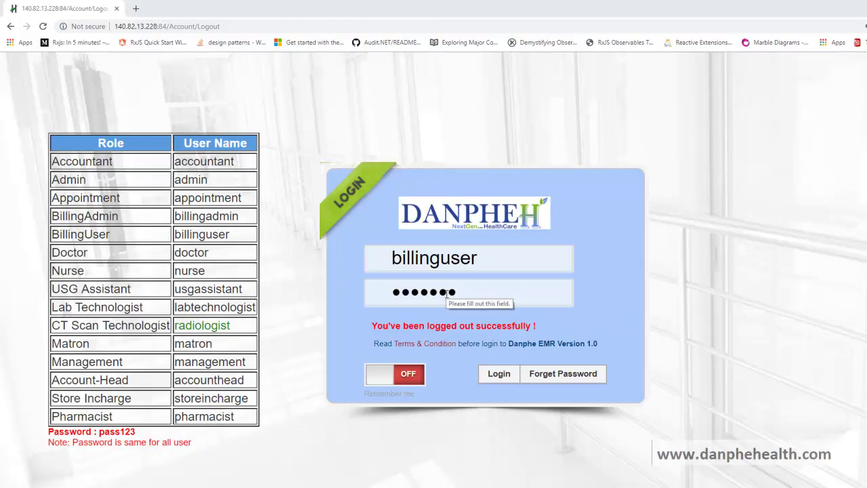
- Log in as the billing user and activate billing Counter 2
{"action": "left_click", "coordinate": [499, 373]}
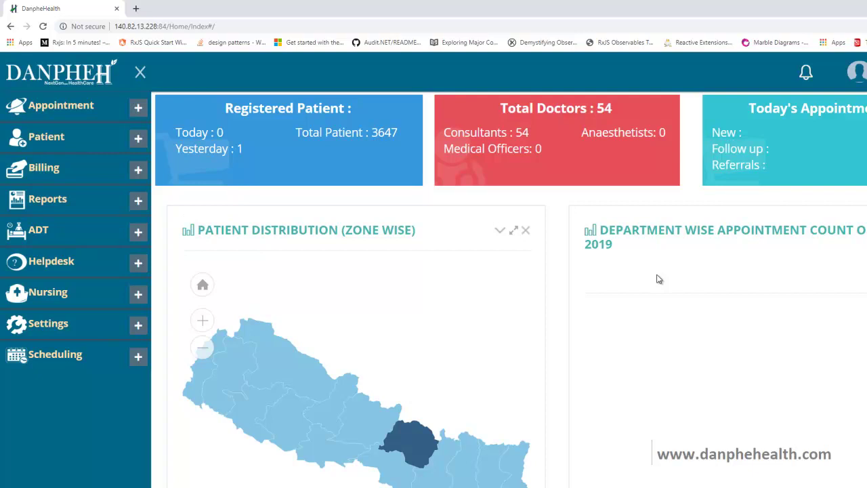
{"action": "left_click", "coordinate": [51, 171]}
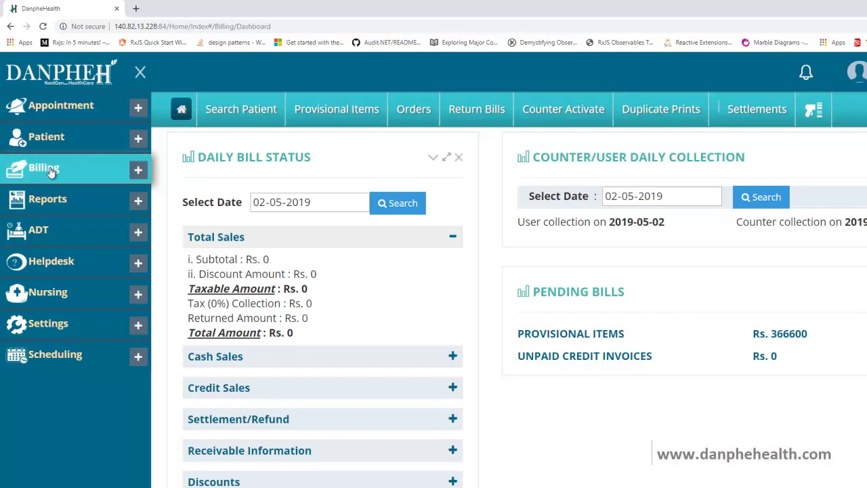
{"action": "left_click", "coordinate": [421, 112]}
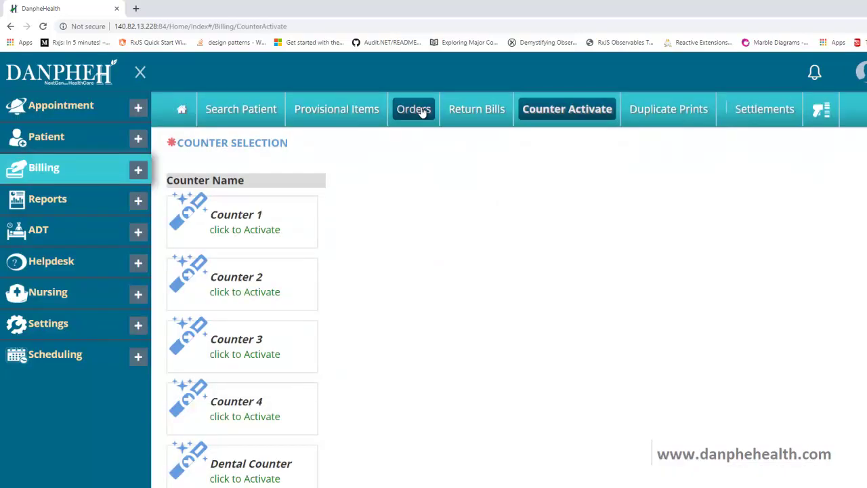
{"action": "left_click", "coordinate": [270, 279]}
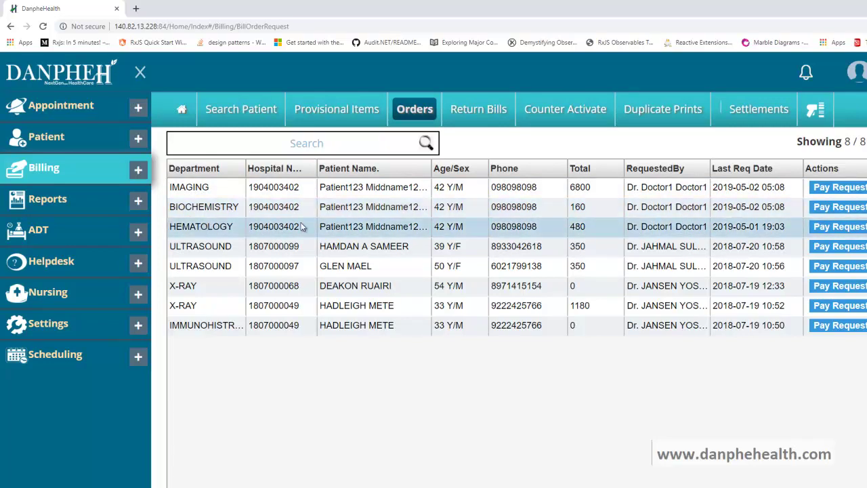
- Start a pay request and give the CBC item a 12% discount and the urine protein item 10%
{"action": "left_click", "coordinate": [825, 190]}
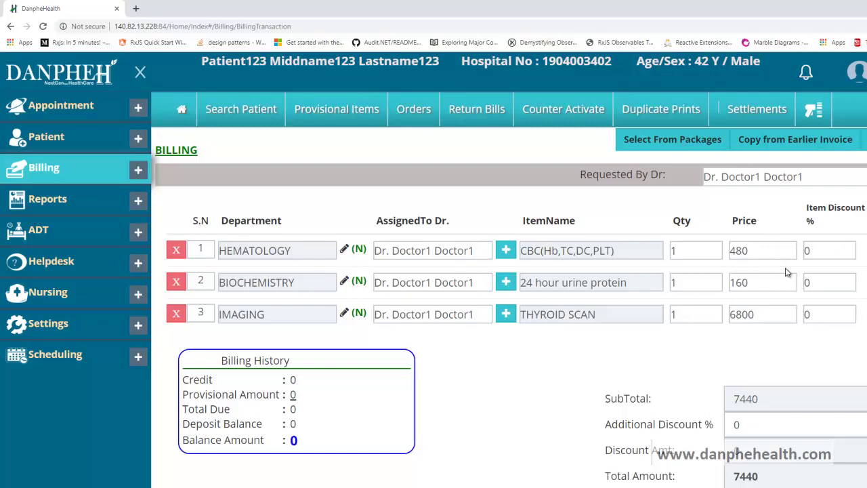
{"action": "left_click", "coordinate": [816, 251]}
{"action": "type", "text": "12"}
{"action": "left_click", "coordinate": [823, 283]}
{"action": "type", "text": "10"}
{"action": "scroll", "coordinate": [742, 291], "scroll_direction": "down", "scroll_amount": 2}
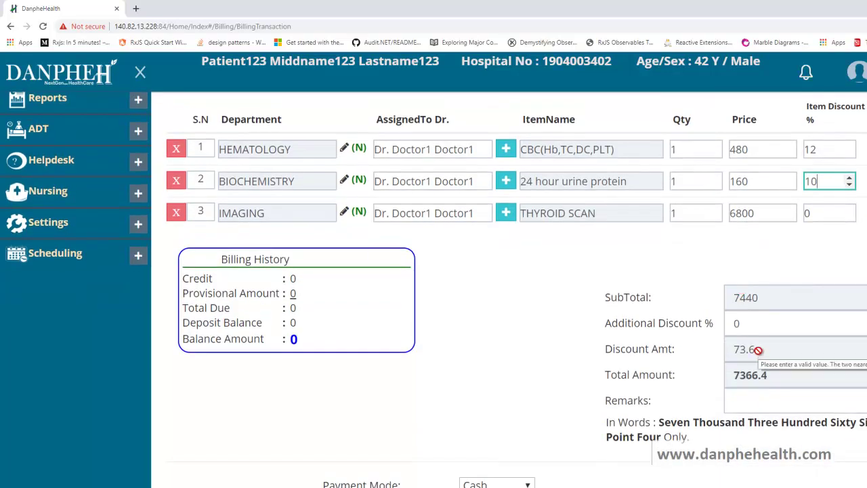
{"action": "scroll", "coordinate": [598, 325], "scroll_direction": "down", "scroll_amount": 1}
{"action": "scroll", "coordinate": [598, 325], "scroll_direction": "up", "scroll_amount": 2}
{"action": "scroll", "coordinate": [595, 319], "scroll_direction": "down", "scroll_amount": 2}
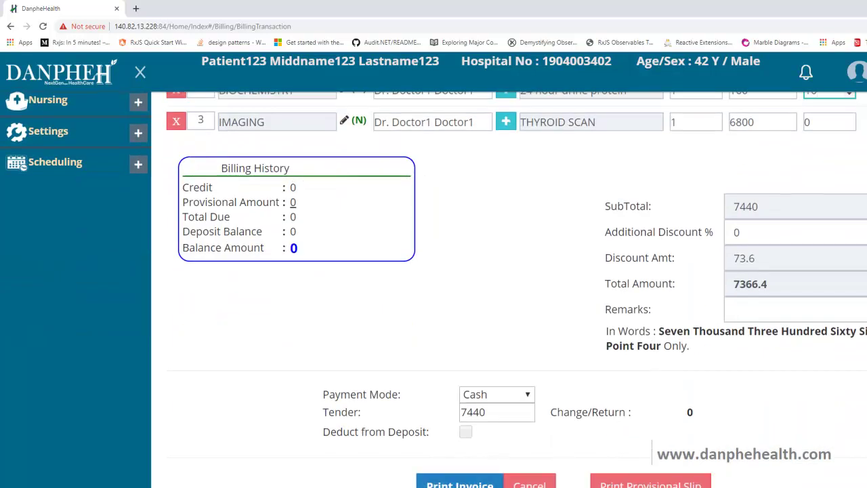
- Add the remark 'please hvave look' and print the 7366.4 invoice
{"action": "left_click", "coordinate": [460, 484]}
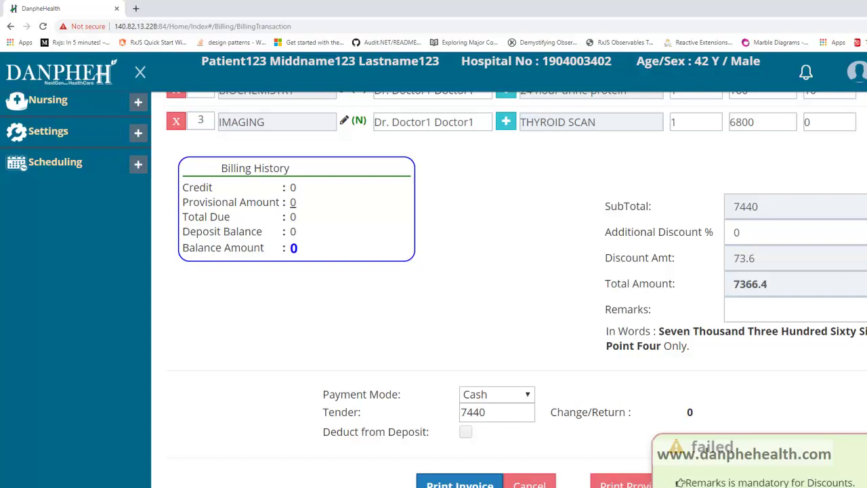
{"action": "scroll", "coordinate": [739, 364], "scroll_direction": "up", "scroll_amount": 1}
{"action": "scroll", "coordinate": [738, 364], "scroll_direction": "up", "scroll_amount": 2}
{"action": "scroll", "coordinate": [738, 359], "scroll_direction": "down", "scroll_amount": 2}
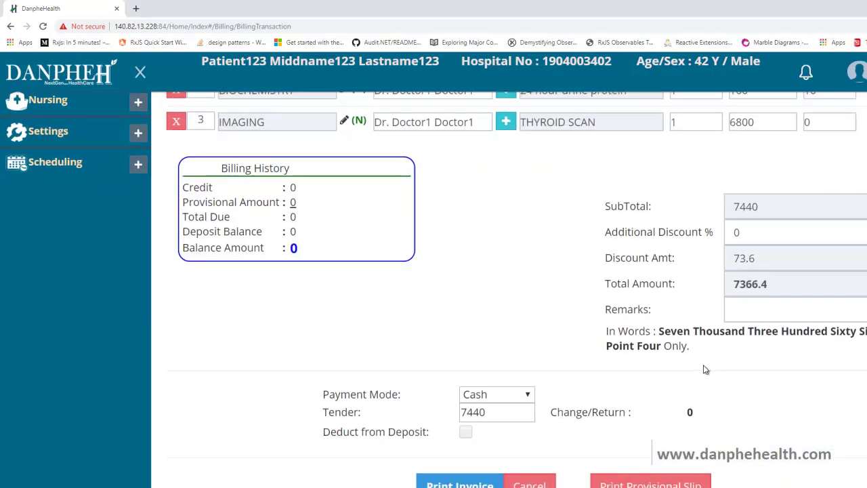
{"action": "left_click", "coordinate": [742, 313]}
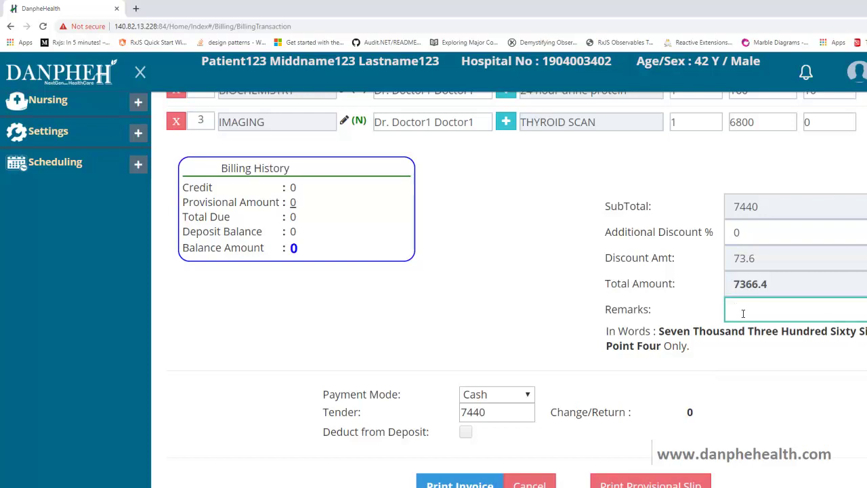
{"action": "type", "text": "please hvave look"}
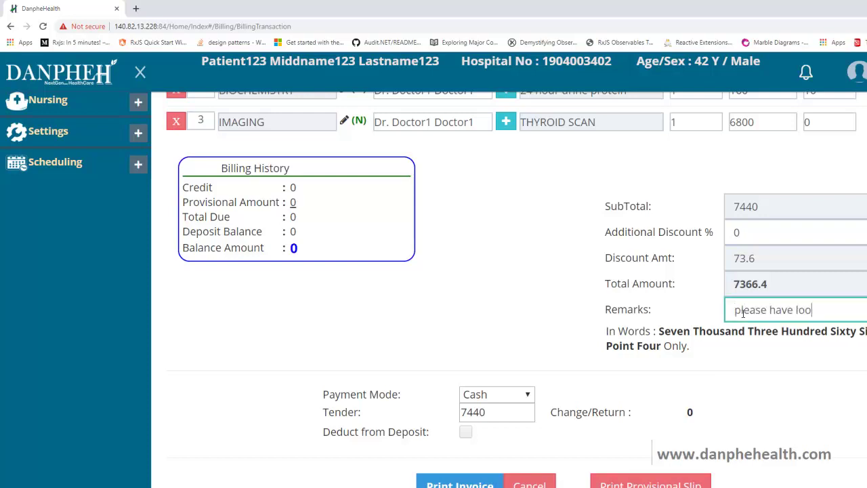
{"action": "left_click", "coordinate": [464, 484]}
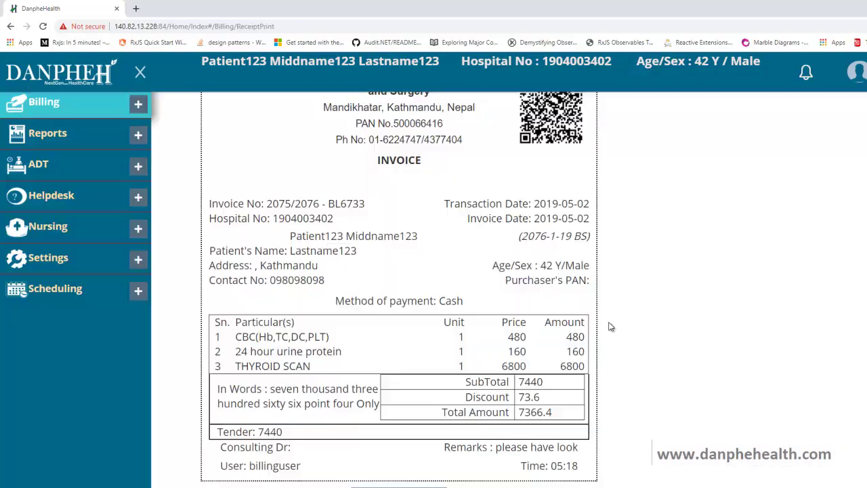
- Review the paid 7366.4 invoice and open the user avatar's account menu
{"action": "scroll", "coordinate": [607, 346], "scroll_direction": "up", "scroll_amount": 1}
{"action": "scroll", "coordinate": [607, 346], "scroll_direction": "up", "scroll_amount": 1}
{"action": "scroll", "coordinate": [607, 346], "scroll_direction": "down", "scroll_amount": 1}
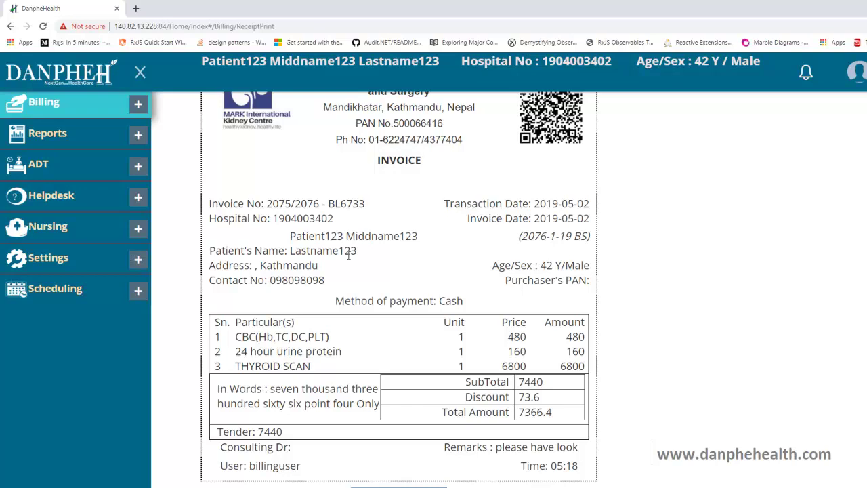
{"action": "left_click", "coordinate": [857, 71]}
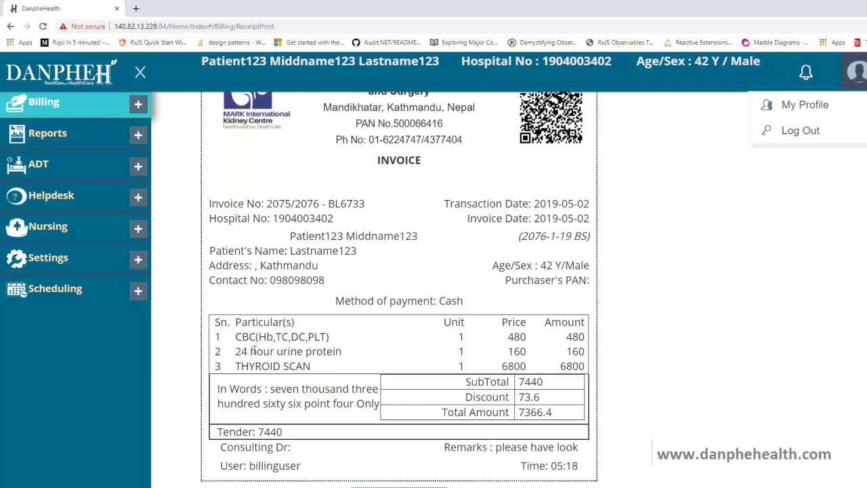
- Log out and sign in as the lab technologist using the saved password
{"action": "left_click", "coordinate": [819, 131]}
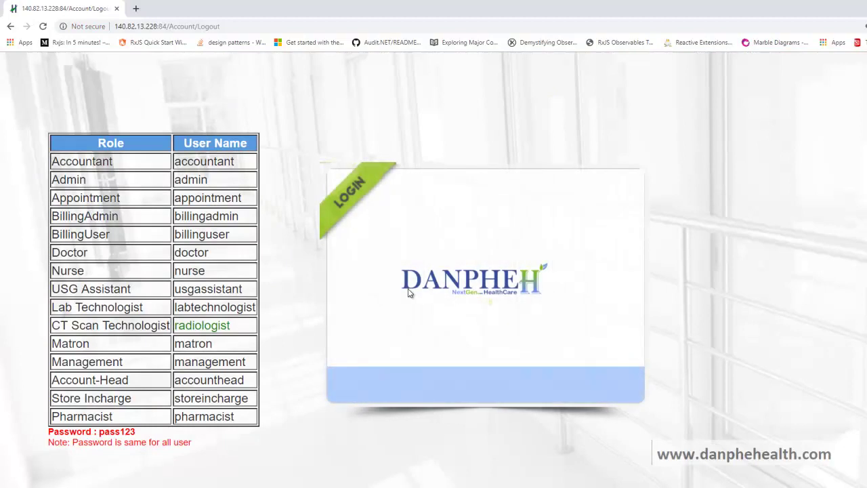
{"action": "double_click", "coordinate": [223, 308]}
{"action": "key", "text": "ctrl+c"}
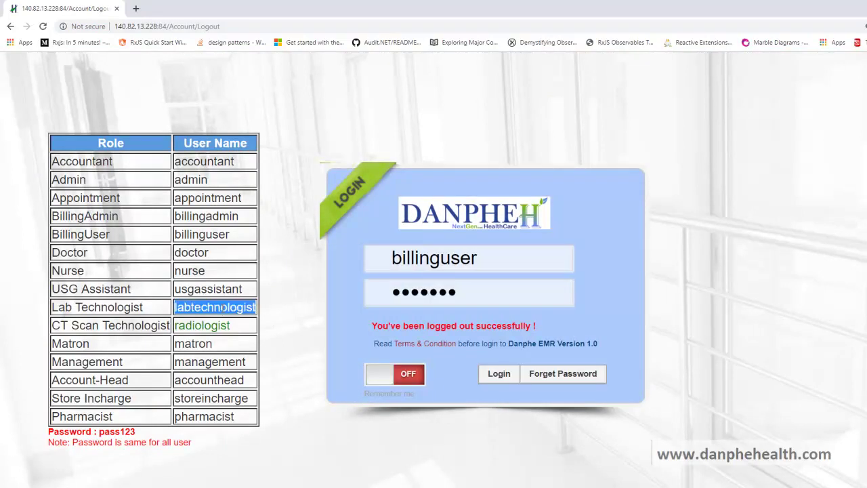
{"action": "key", "text": "Tab"}
{"action": "key", "text": "BackSpace"}
{"action": "key", "text": "ctrl+v"}
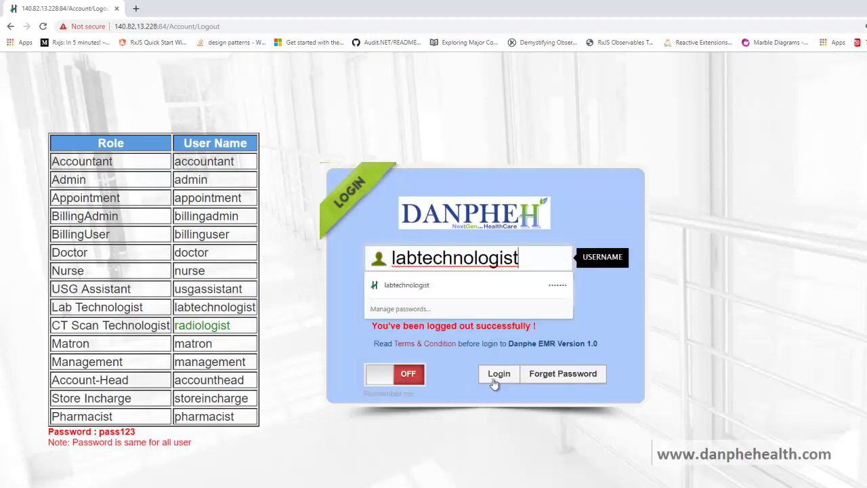
{"action": "key", "text": "Down"}
{"action": "key", "text": "Return"}
{"action": "left_click", "coordinate": [498, 374]}
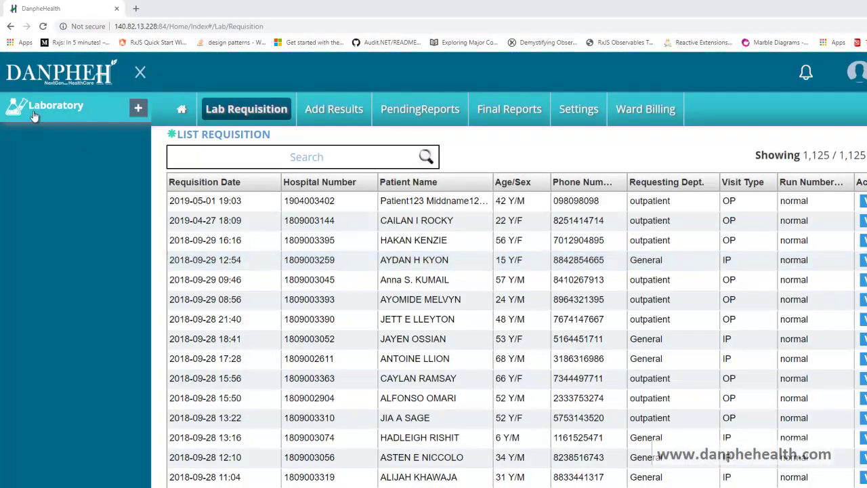
- Open Laboratory's requisition list and the patient's CBC sample collection page
{"action": "left_click", "coordinate": [33, 114]}
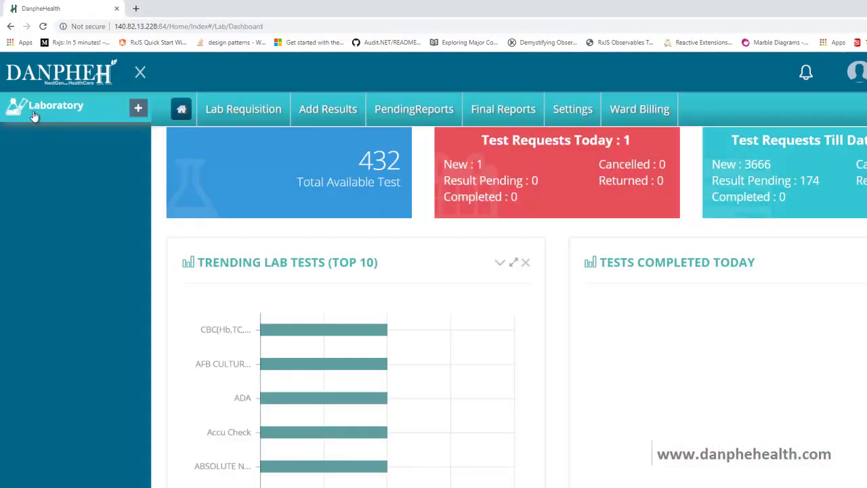
{"action": "left_click", "coordinate": [242, 111]}
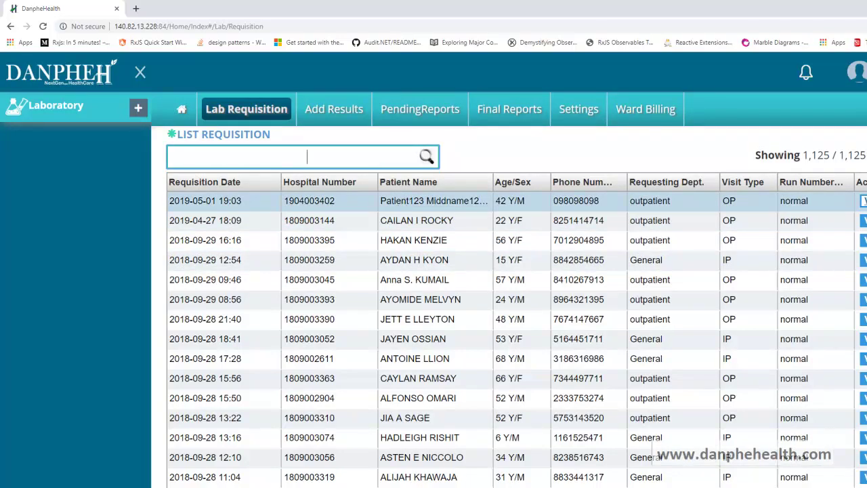
{"action": "left_click", "coordinate": [863, 201]}
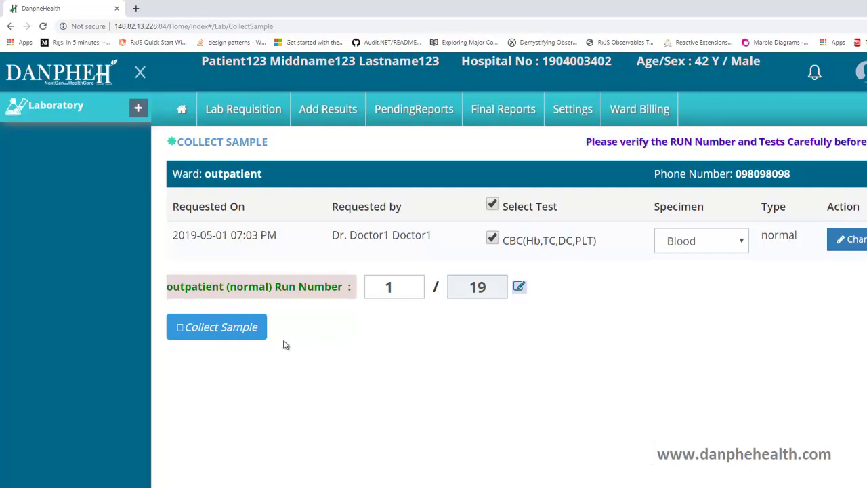
- Collect the CBC blood sample with run 1/19 and barcode 1000001, then go to Add Results
{"action": "left_click", "coordinate": [240, 335]}
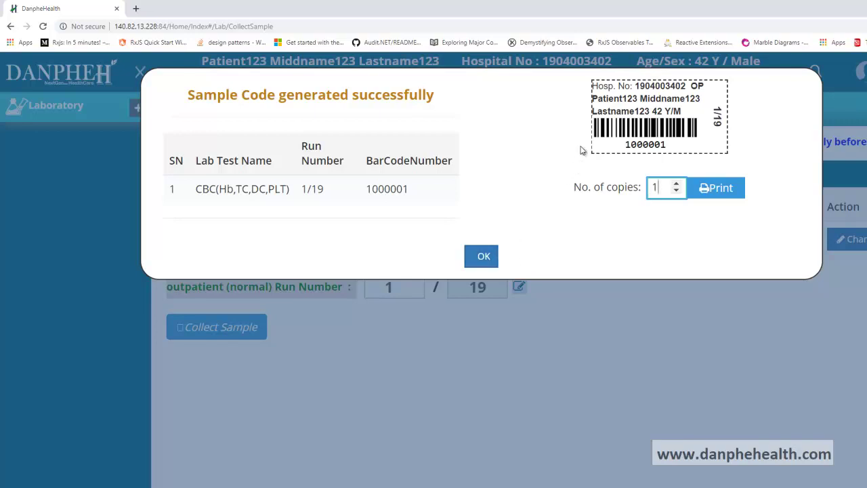
{"action": "left_click", "coordinate": [482, 257]}
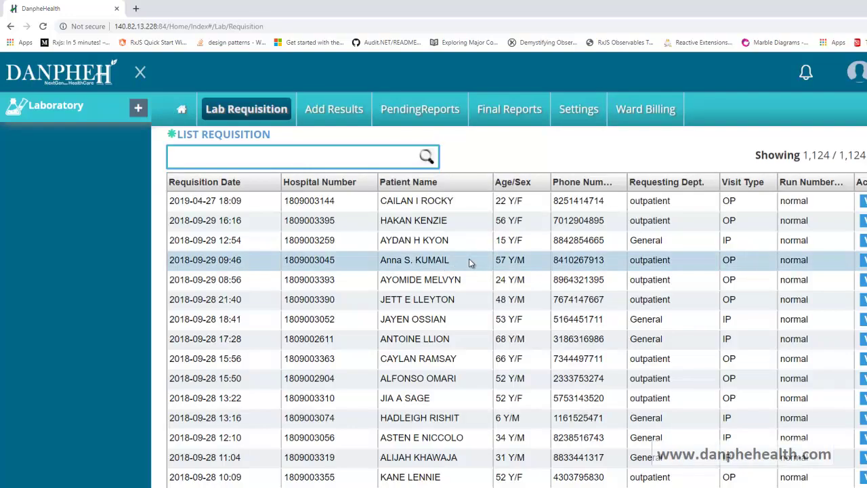
{"action": "left_click", "coordinate": [340, 114]}
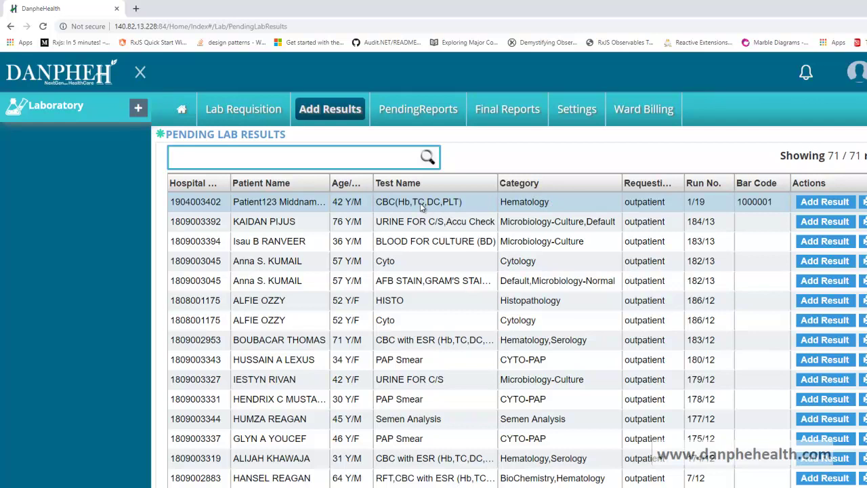
- Open the patient's CBC(Hb,TC,DC,PLT) result entry form and put the cursor in WBC Count
{"action": "left_click", "coordinate": [817, 202]}
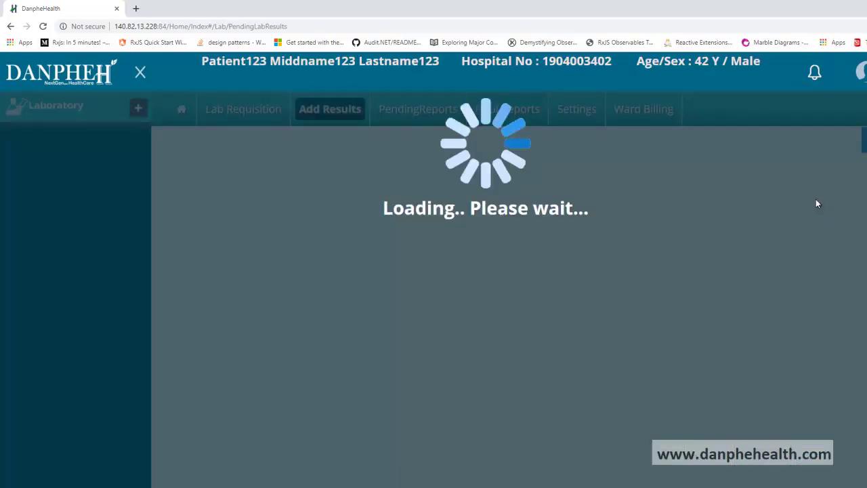
{"action": "scroll", "coordinate": [477, 261], "scroll_direction": "down", "scroll_amount": 2}
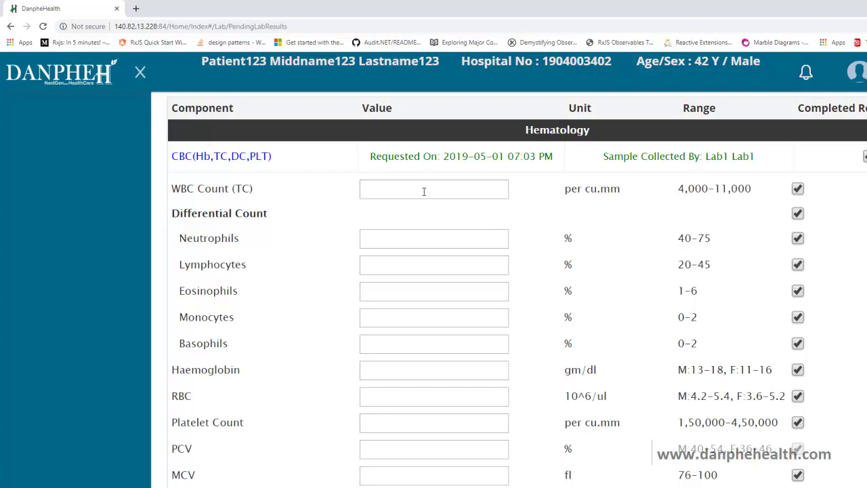
{"action": "scroll", "coordinate": [422, 191], "scroll_direction": "down", "scroll_amount": 1}
{"action": "scroll", "coordinate": [422, 190], "scroll_direction": "down", "scroll_amount": 2}
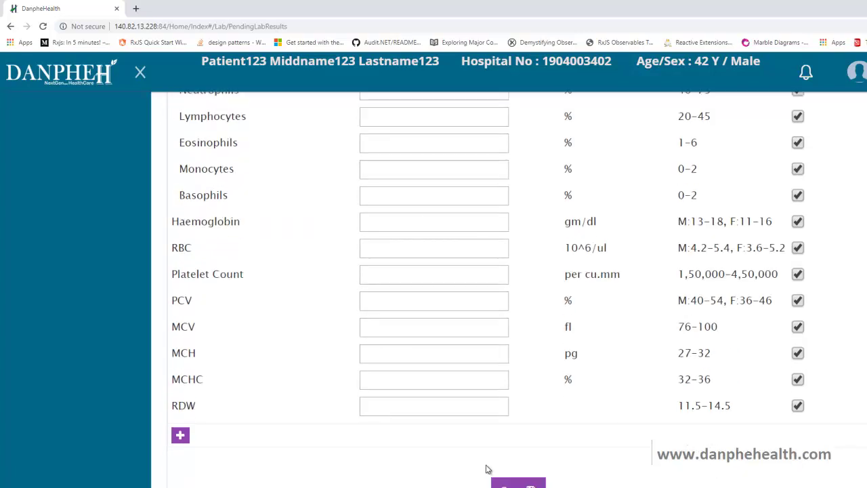
{"action": "left_click", "coordinate": [518, 482]}
{"action": "scroll", "coordinate": [473, 235], "scroll_direction": "up", "scroll_amount": 2}
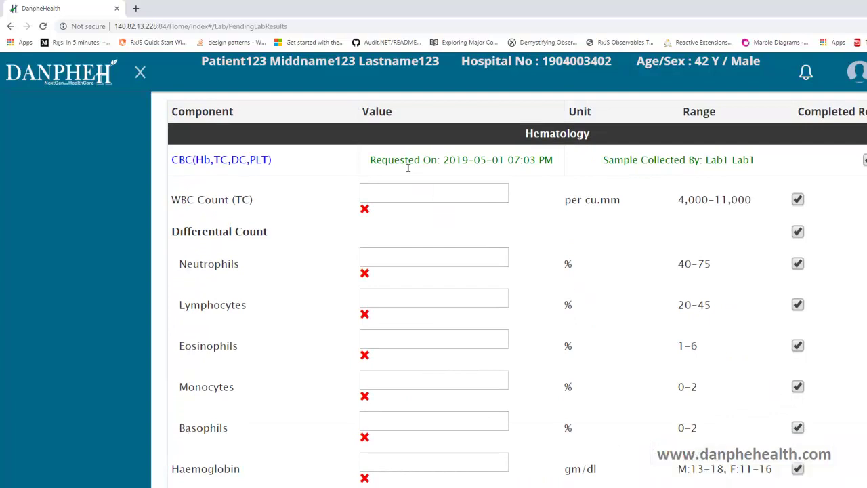
{"action": "left_click", "coordinate": [418, 190]}
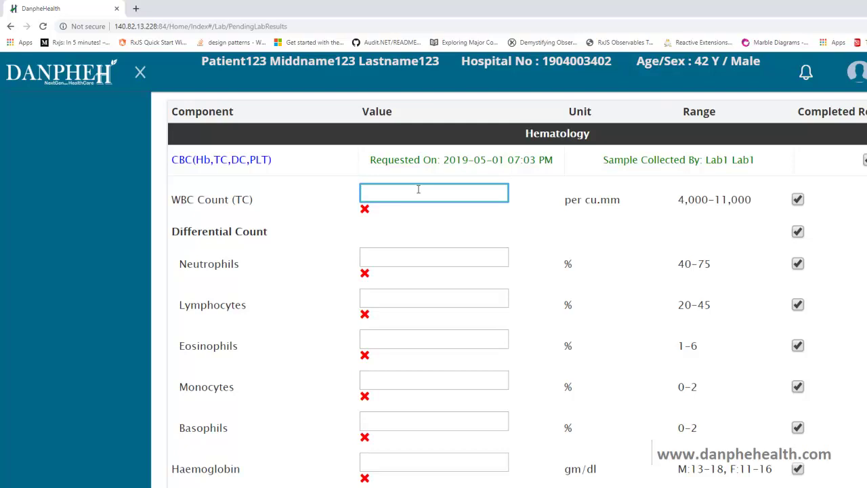
- Enter the CBC values (WBC Count 4700, Platelet Count 350000, RDW 13) and submit them
{"action": "type", "text": "4"}
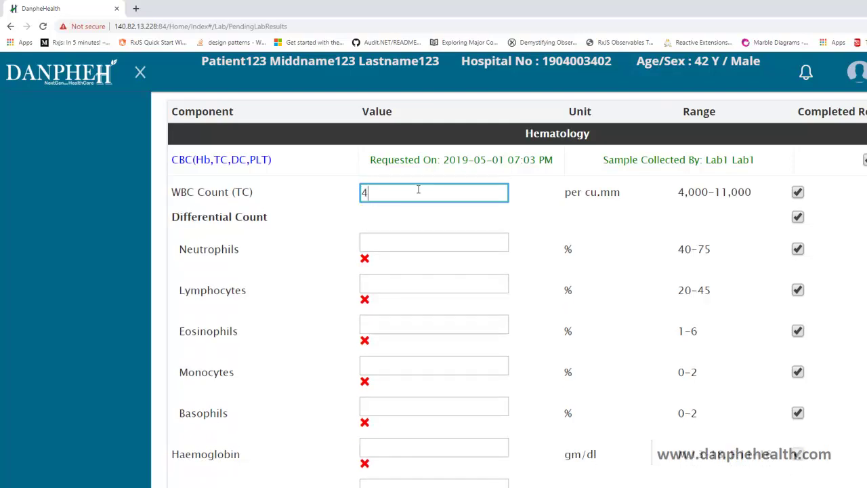
{"action": "key", "text": "BackSpace"}
{"action": "type", "text": "5"}
{"action": "key", "text": "BackSpace"}
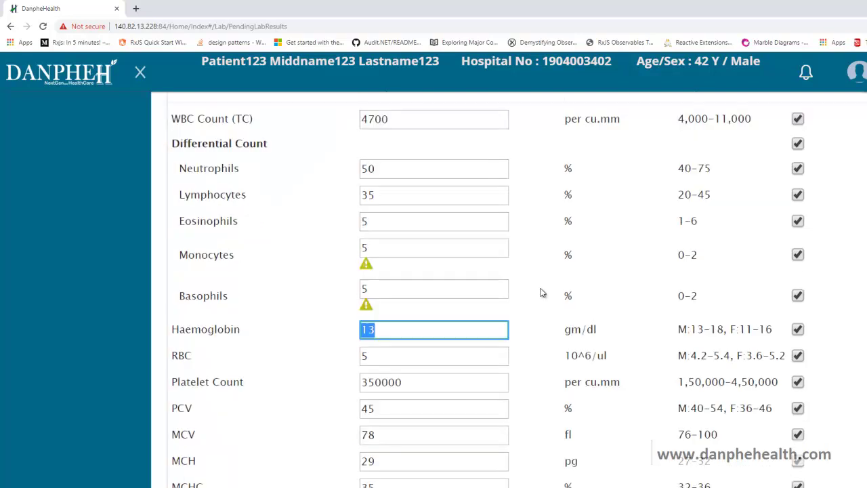
{"action": "left_click", "coordinate": [542, 293]}
{"action": "scroll", "coordinate": [542, 294], "scroll_direction": "up", "scroll_amount": 2}
{"action": "scroll", "coordinate": [542, 294], "scroll_direction": "down", "scroll_amount": 4}
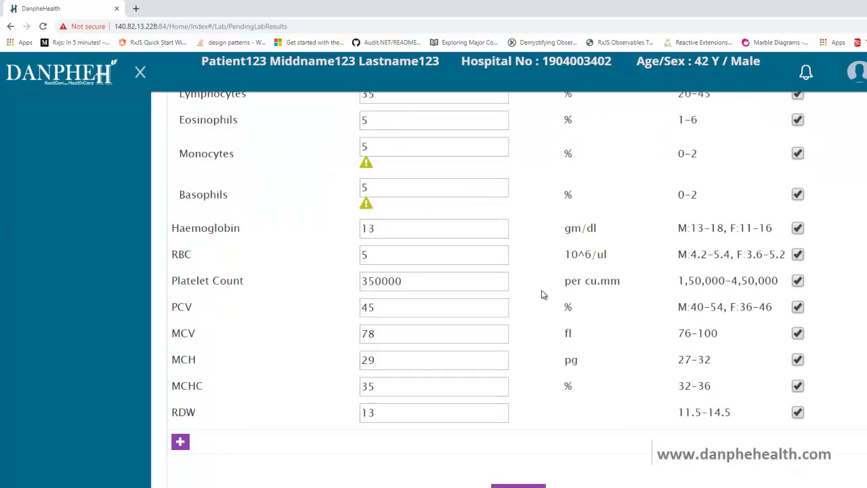
{"action": "scroll", "coordinate": [542, 295], "scroll_direction": "up", "scroll_amount": 4}
{"action": "scroll", "coordinate": [542, 295], "scroll_direction": "down", "scroll_amount": 4}
{"action": "left_click", "coordinate": [527, 482]}
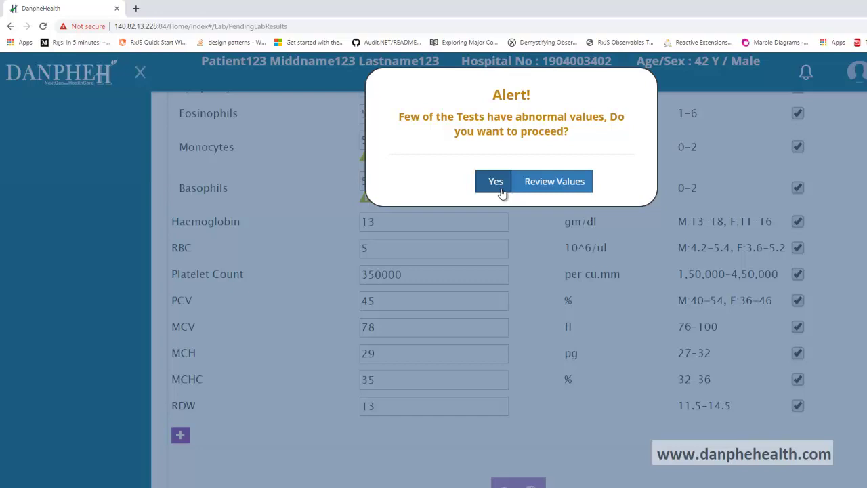
- Accept the abnormal-values alert and update the hematology report's signatories
{"action": "left_click", "coordinate": [501, 194]}
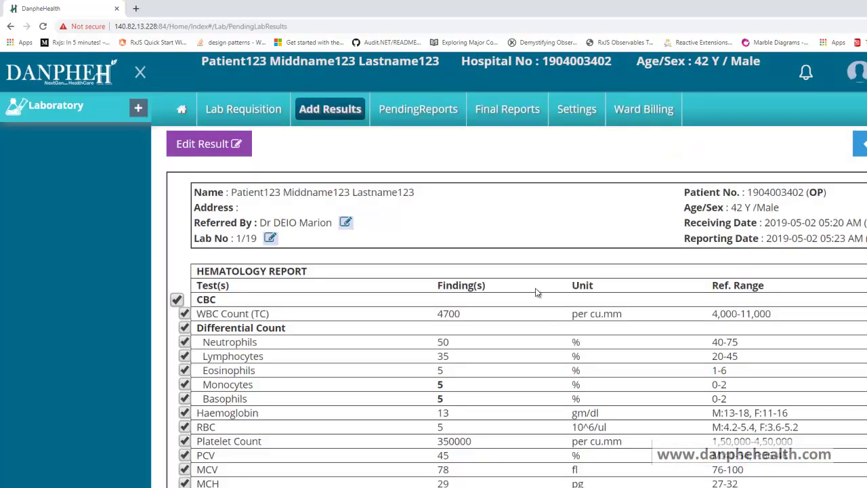
{"action": "scroll", "coordinate": [538, 283], "scroll_direction": "down", "scroll_amount": 4}
{"action": "scroll", "coordinate": [537, 280], "scroll_direction": "down", "scroll_amount": 3}
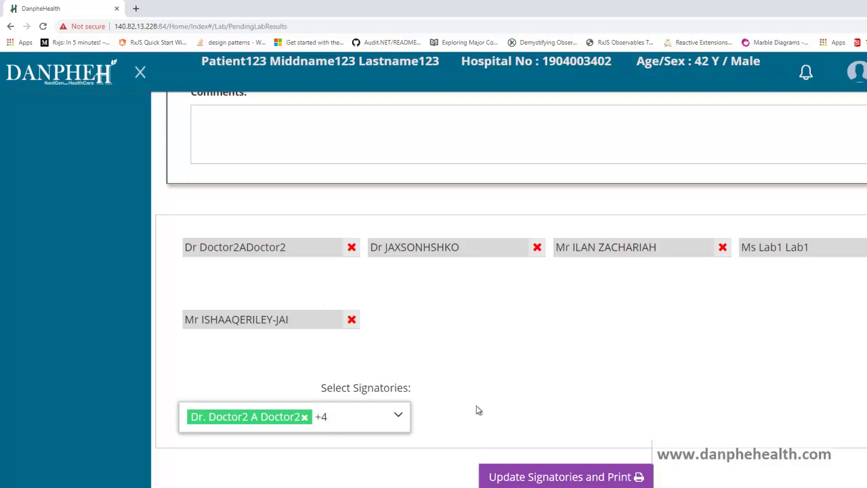
{"action": "scroll", "coordinate": [571, 396], "scroll_direction": "up", "scroll_amount": 3}
{"action": "scroll", "coordinate": [571, 391], "scroll_direction": "up", "scroll_amount": 5}
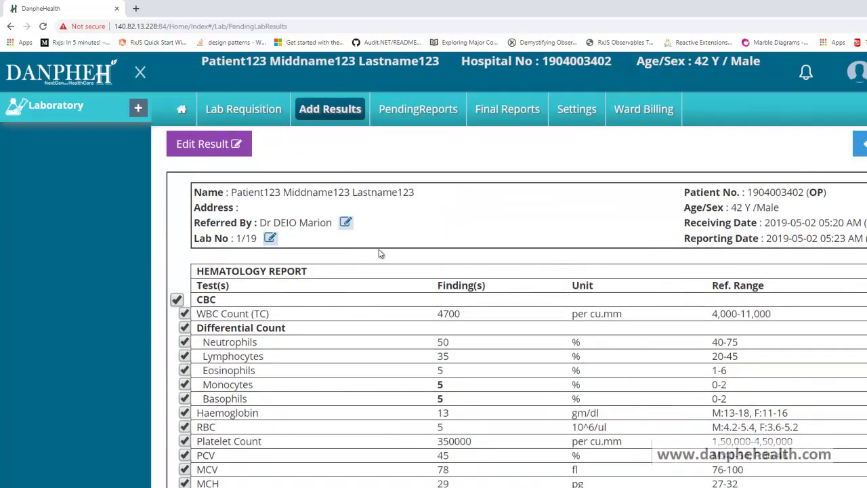
{"action": "scroll", "coordinate": [547, 298], "scroll_direction": "down", "scroll_amount": 10}
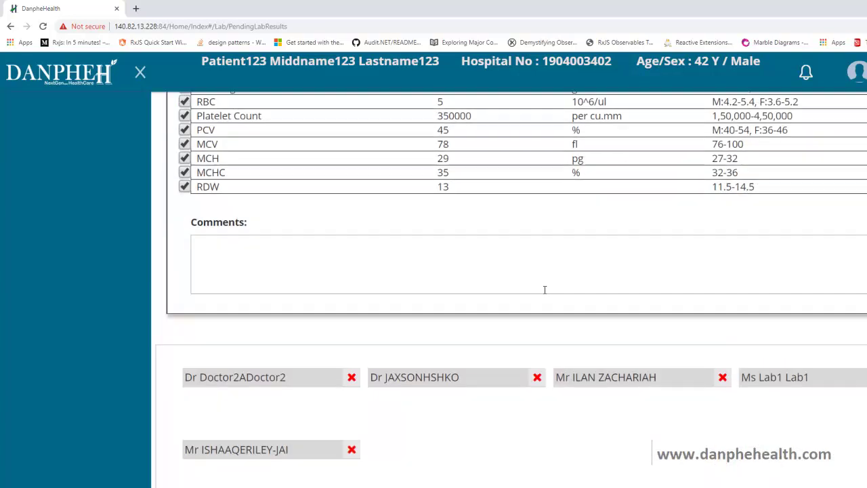
{"action": "left_click", "coordinate": [576, 343]}
{"action": "scroll", "coordinate": [590, 305], "scroll_direction": "up", "scroll_amount": 5}
{"action": "scroll", "coordinate": [588, 305], "scroll_direction": "down", "scroll_amount": 2}
{"action": "scroll", "coordinate": [589, 305], "scroll_direction": "up", "scroll_amount": 5}
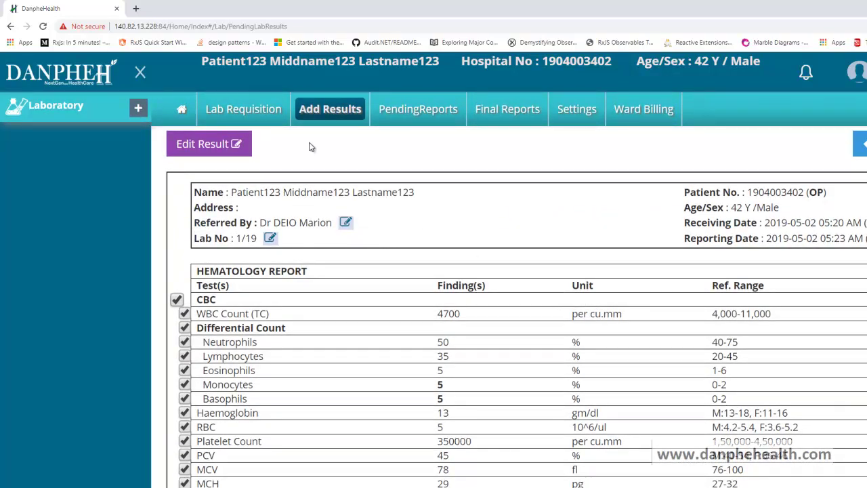
{"action": "left_click", "coordinate": [857, 71]}
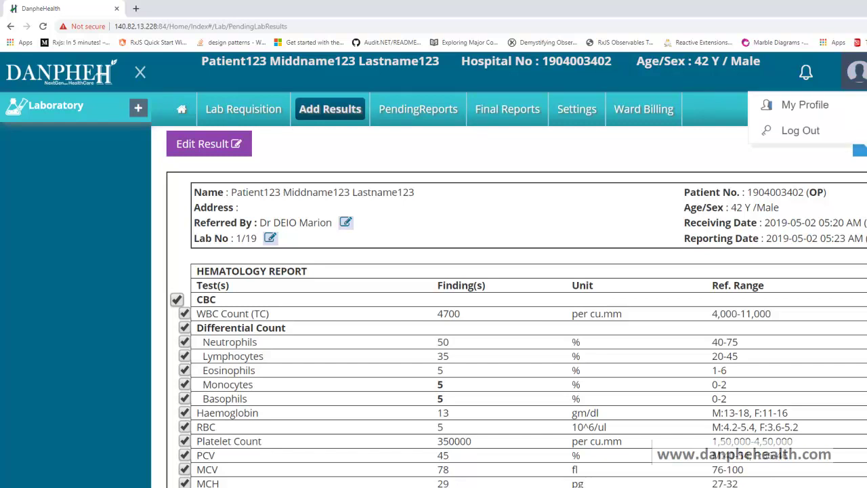
- Log out of the lab account and sign in with the saved doctor login
{"action": "left_click", "coordinate": [803, 130]}
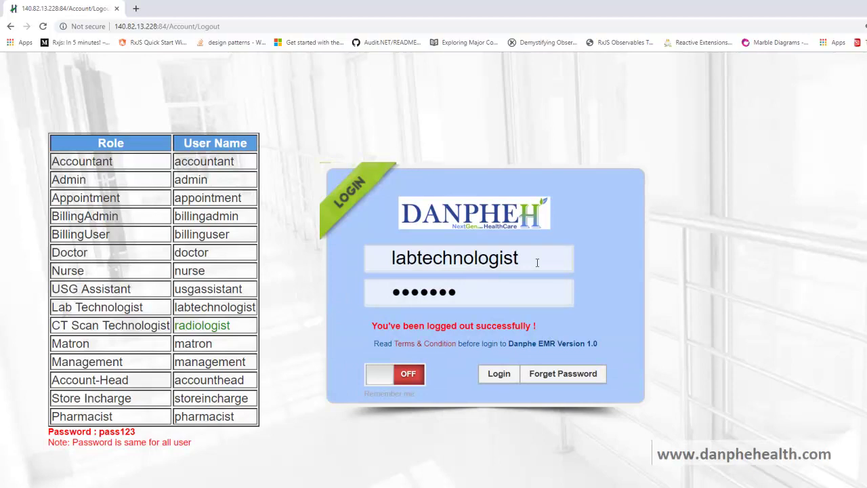
{"action": "double_click", "coordinate": [538, 263]}
{"action": "type", "text": "doctor"}
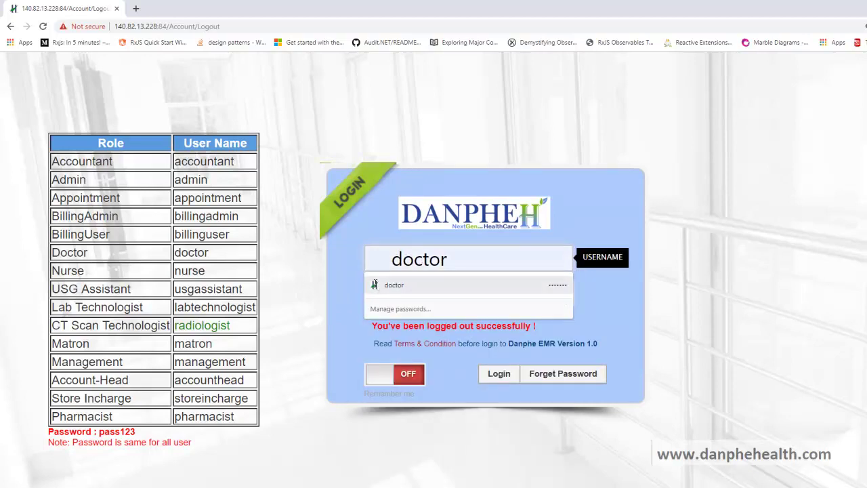
{"action": "left_click", "coordinate": [441, 285]}
{"action": "left_click", "coordinate": [501, 375]}
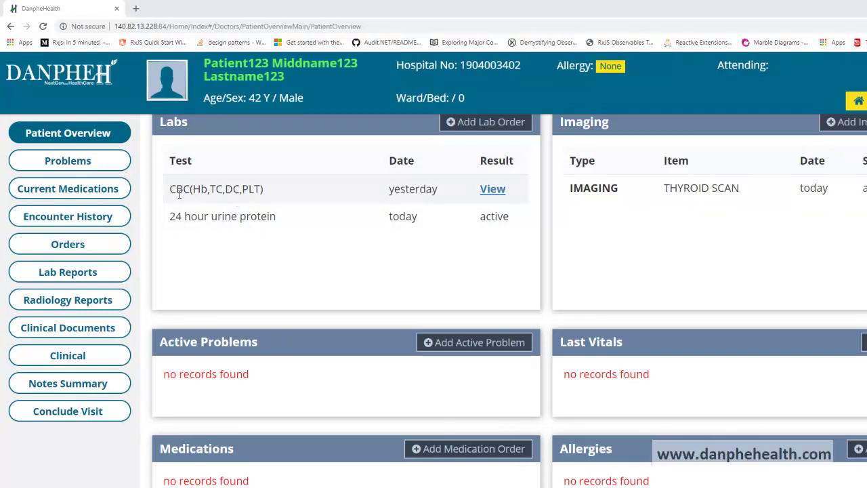
- View the CBC hematology report from the patient's Labs panel, then close it
{"action": "left_click_drag", "start_coordinate": [175, 190], "coordinate": [435, 190]}
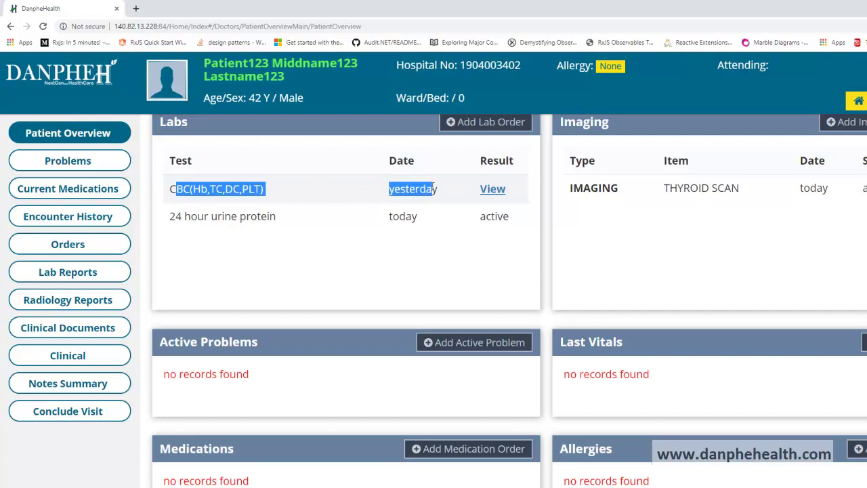
{"action": "left_click", "coordinate": [431, 190]}
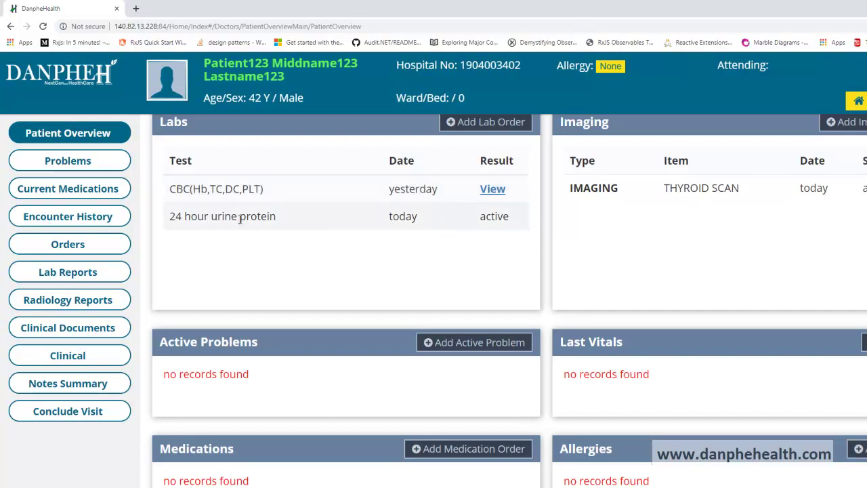
{"action": "left_click_drag", "start_coordinate": [196, 217], "coordinate": [301, 222]}
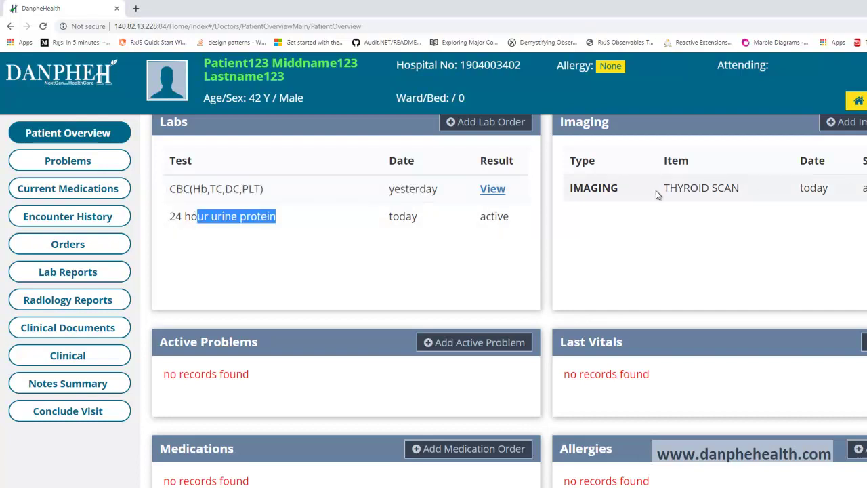
{"action": "left_click", "coordinate": [604, 247]}
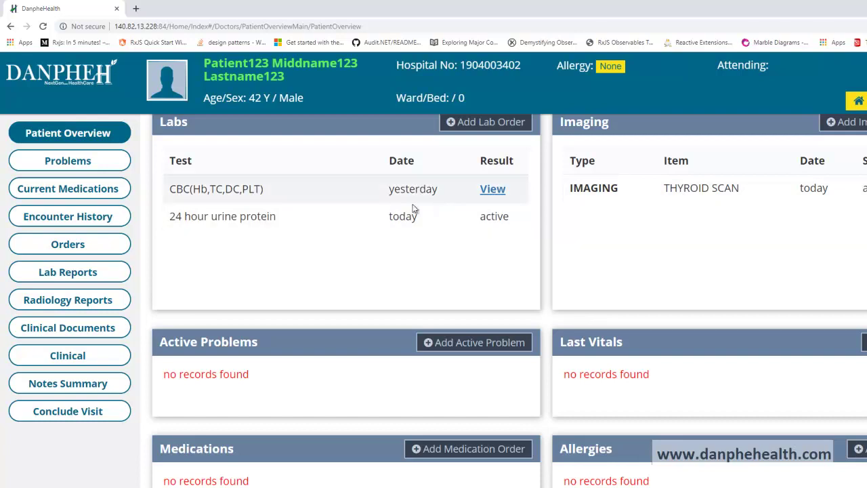
{"action": "left_click", "coordinate": [498, 196]}
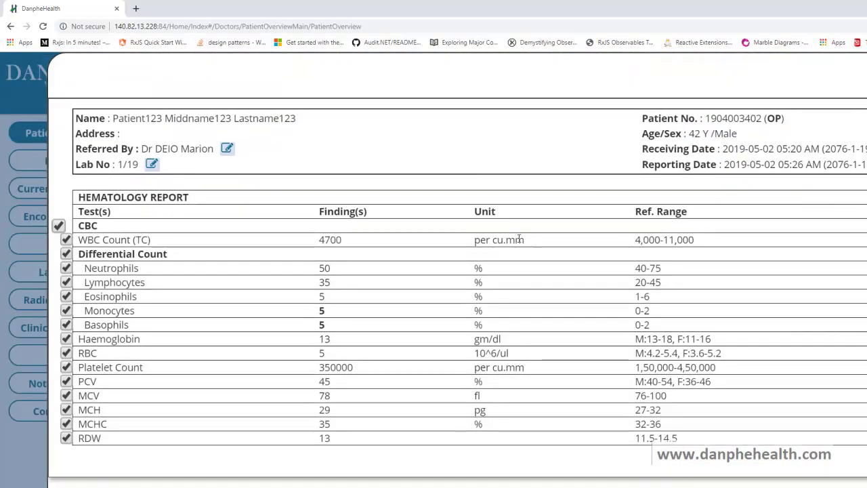
{"action": "left_click", "coordinate": [793, 148]}
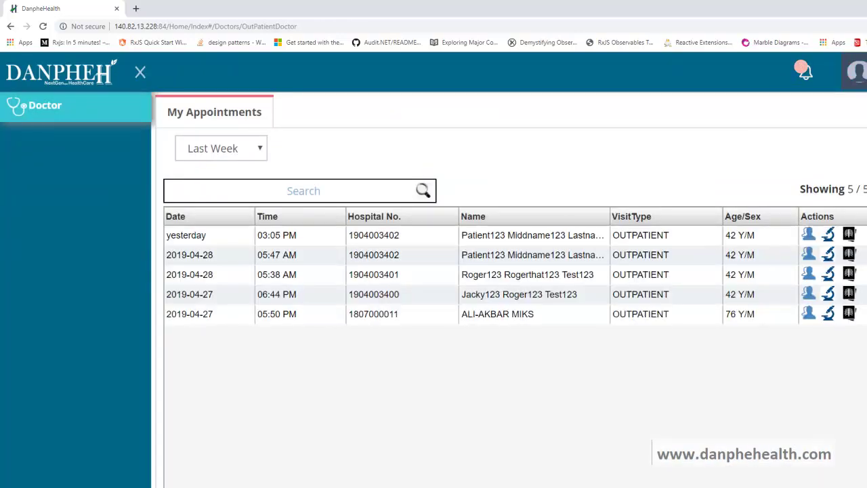
- Log out of the doctor account and sign in with the saved admin login
{"action": "left_click", "coordinate": [857, 71]}
{"action": "left_click", "coordinate": [832, 133]}
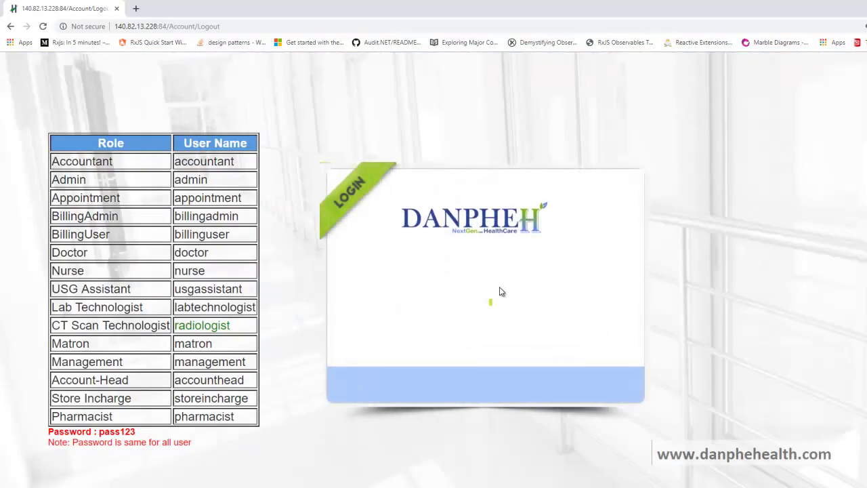
{"action": "left_click_drag", "start_coordinate": [513, 259], "coordinate": [340, 239]}
{"action": "type", "text": "admin"}
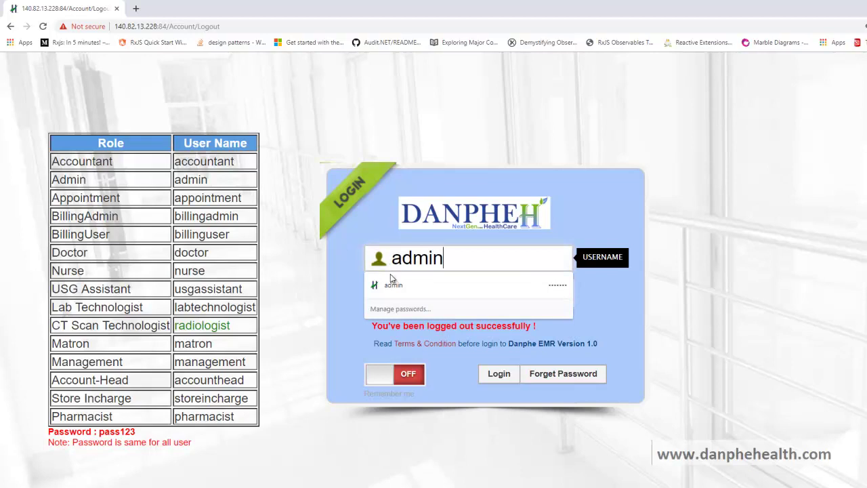
{"action": "left_click", "coordinate": [396, 284]}
{"action": "left_click", "coordinate": [493, 378]}
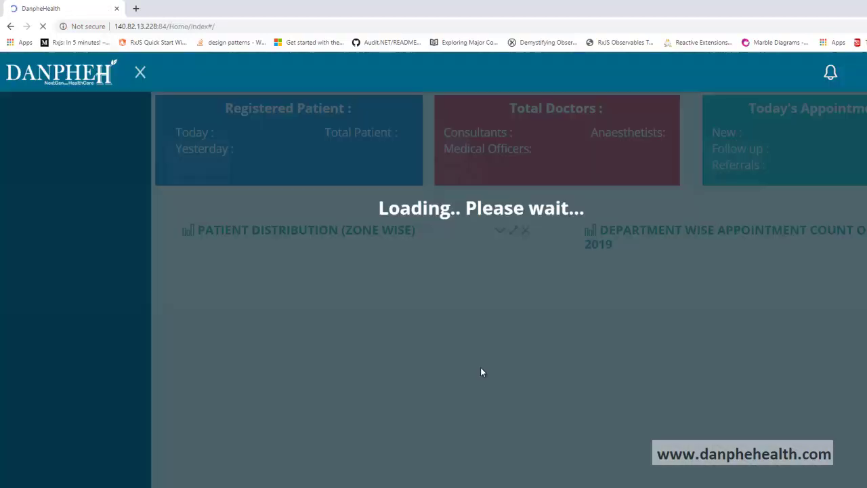